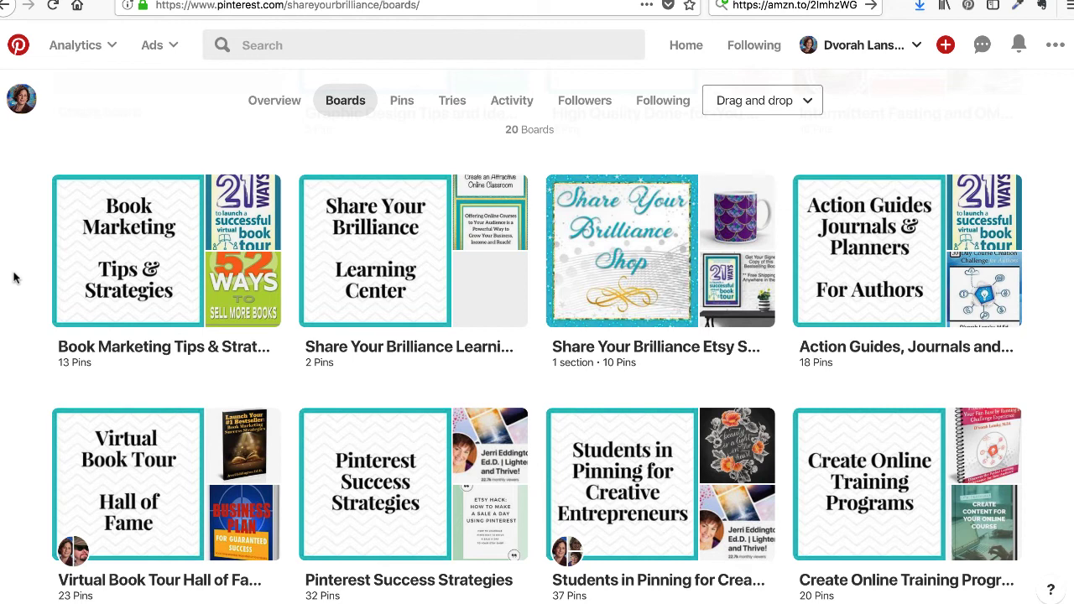
# Open the Action Guides, Journals and Planners for Authors board and look through its pins.
pyautogui.click(873, 205)
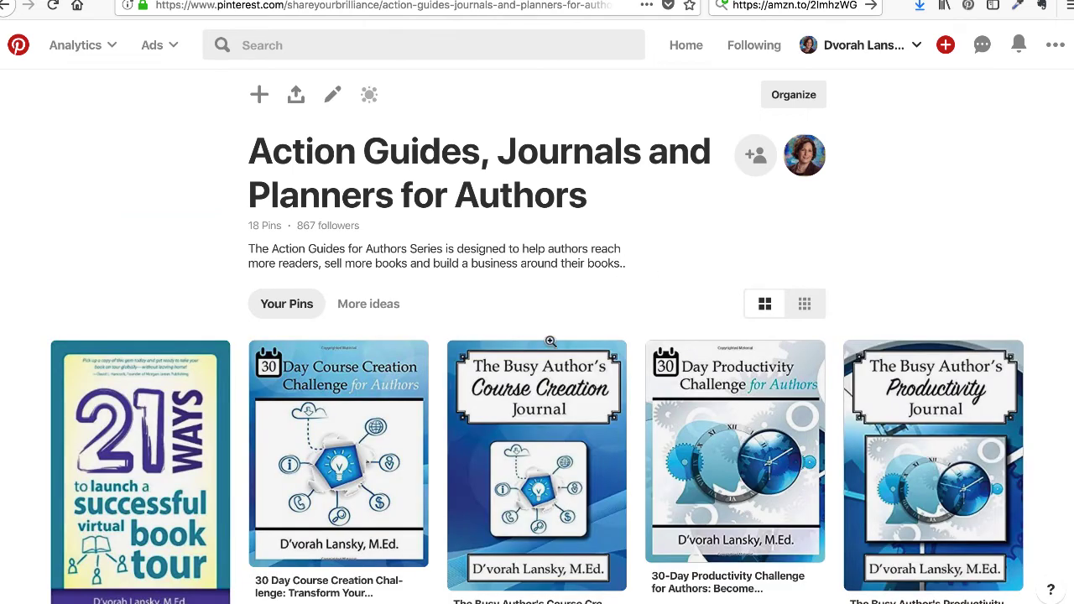
pyautogui.scroll(-5, 495, 400)
pyautogui.scroll(-7, 495, 400)
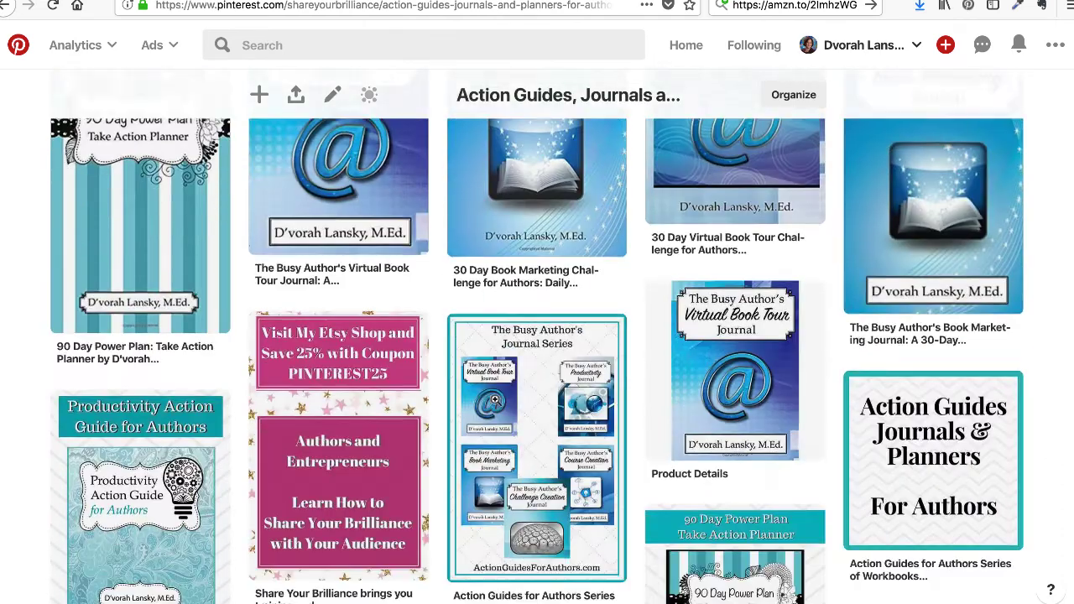
pyautogui.scroll(9, 495, 400)
pyautogui.scroll(-1, 496, 400)
pyautogui.scroll(3, 496, 400)
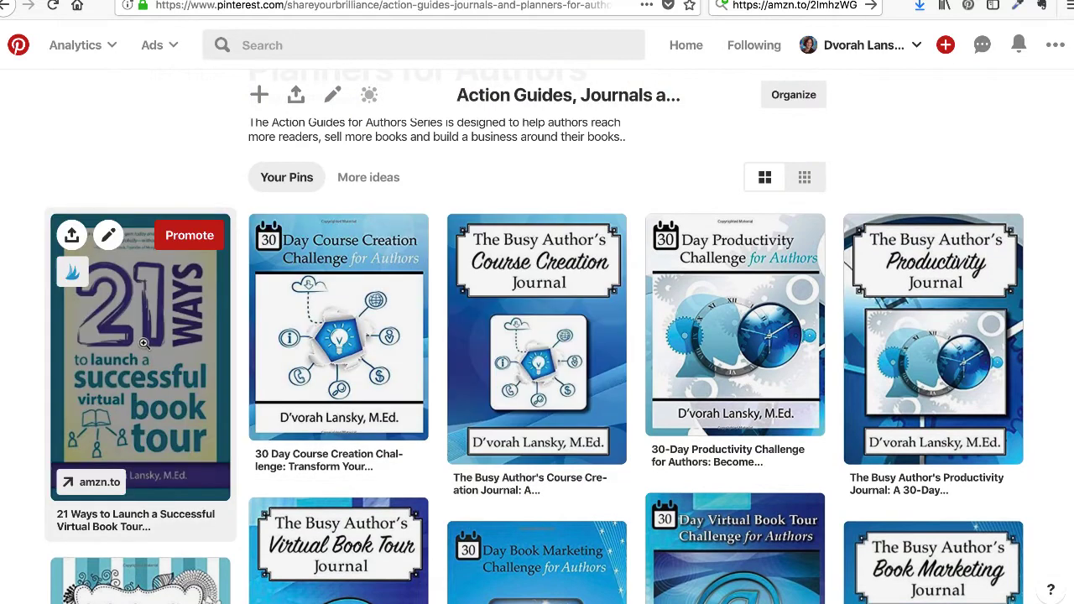
# Open the "21 Ways to Launch a Successful Virtual Book Tour" pin and follow its link to the Amazon book page.
pyautogui.click(145, 345)
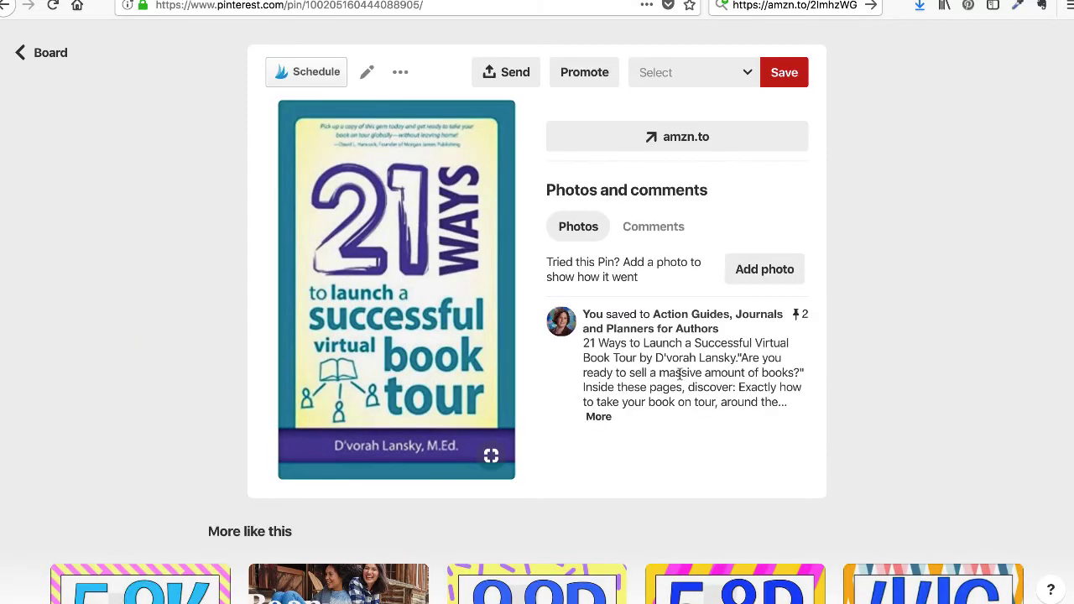
pyautogui.click(392, 255)
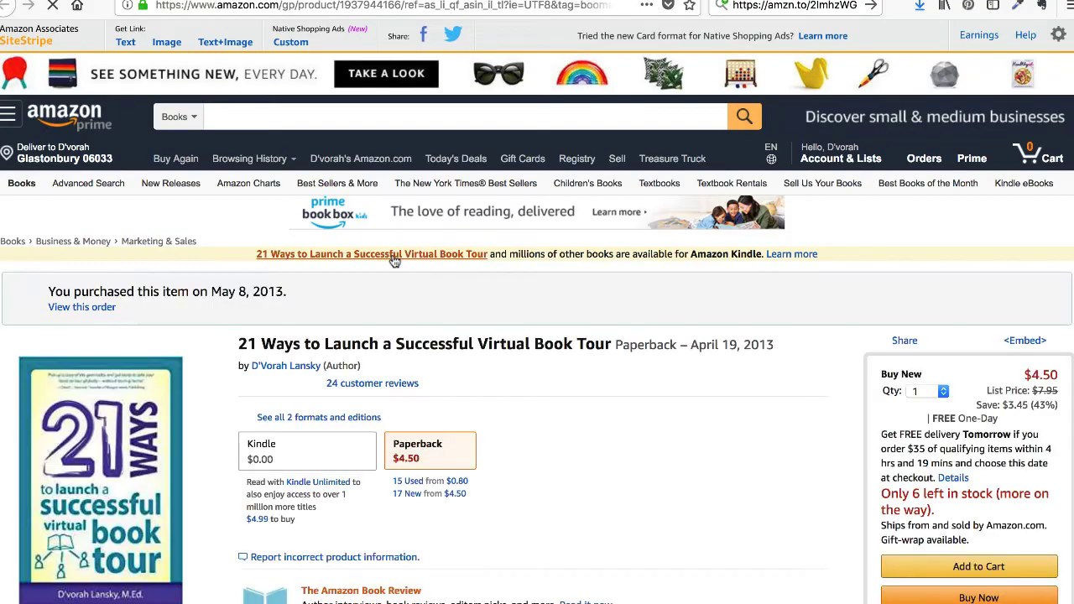
pyautogui.scroll(-1, 637, 433)
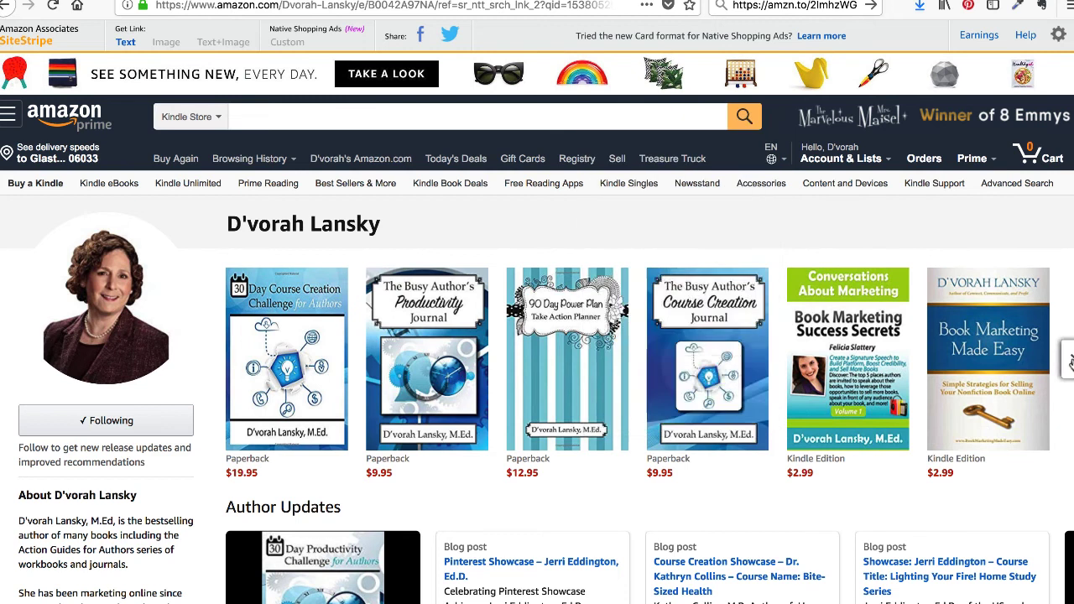
# Browse the author's books on Amazon and open the product page for Productivity Action Guide for Authors.
pyautogui.click(1069, 359)
pyautogui.click(1068, 360)
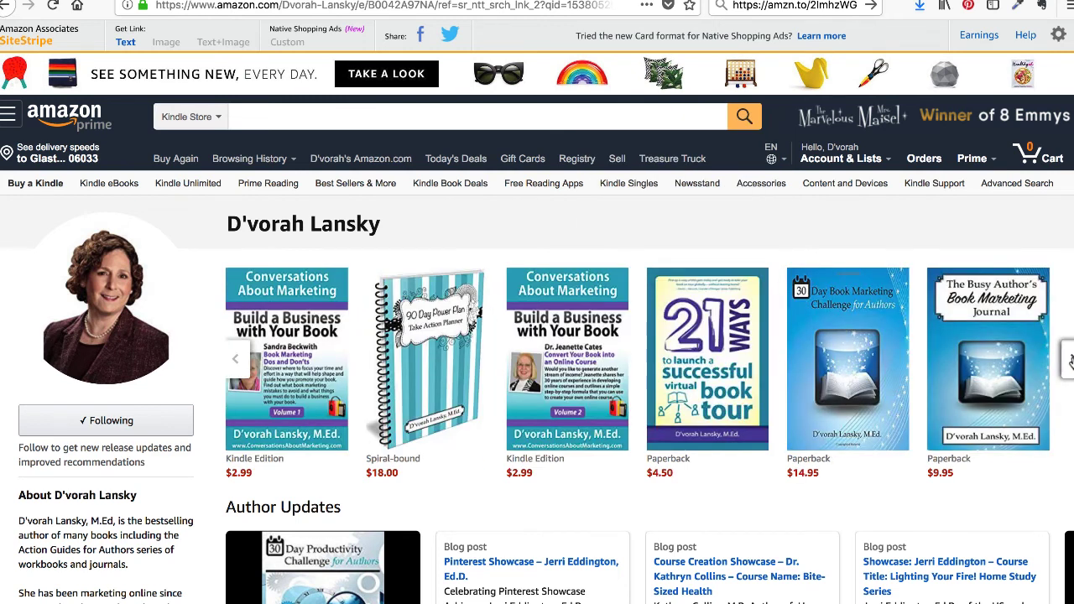
pyautogui.click(574, 338)
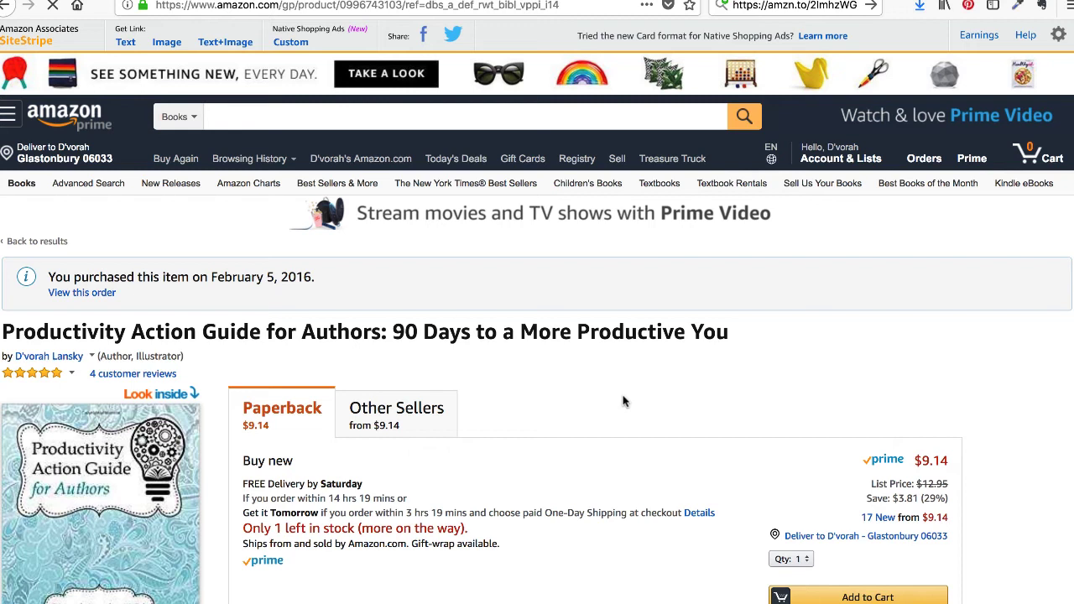
pyautogui.scroll(-4, 554, 242)
pyautogui.scroll(3, 554, 243)
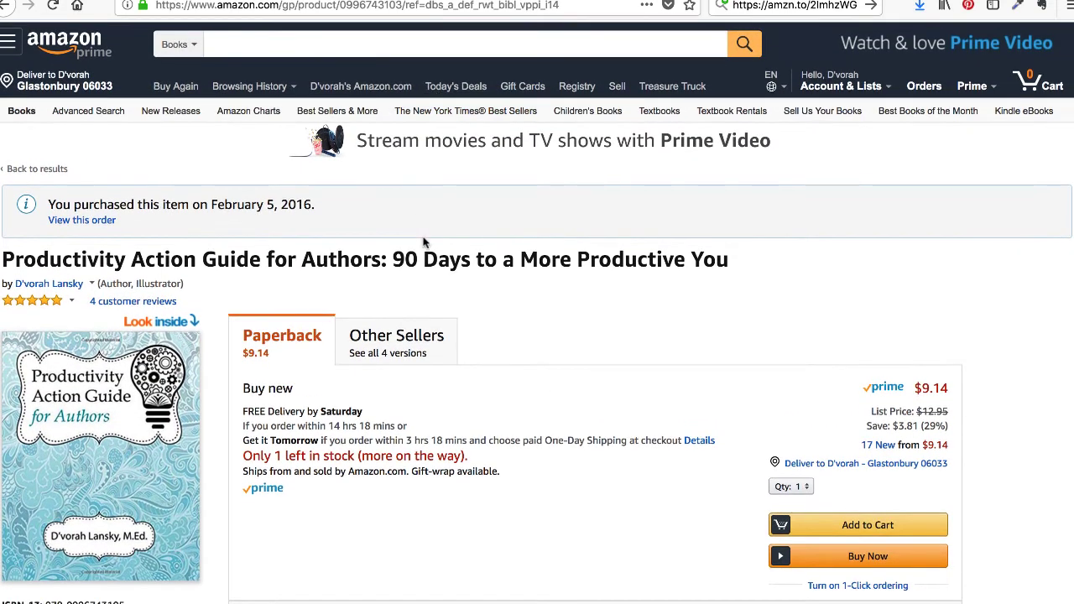
# Copy the full book title "Productivity Action Guide for Authors: 90 Days to a More Productive You" from the product page.
pyautogui.scroll(-1, 431, 247)
pyautogui.moveTo(731, 200); pyautogui.dragTo(1, 191)
pyautogui.rightClick(21, 193)
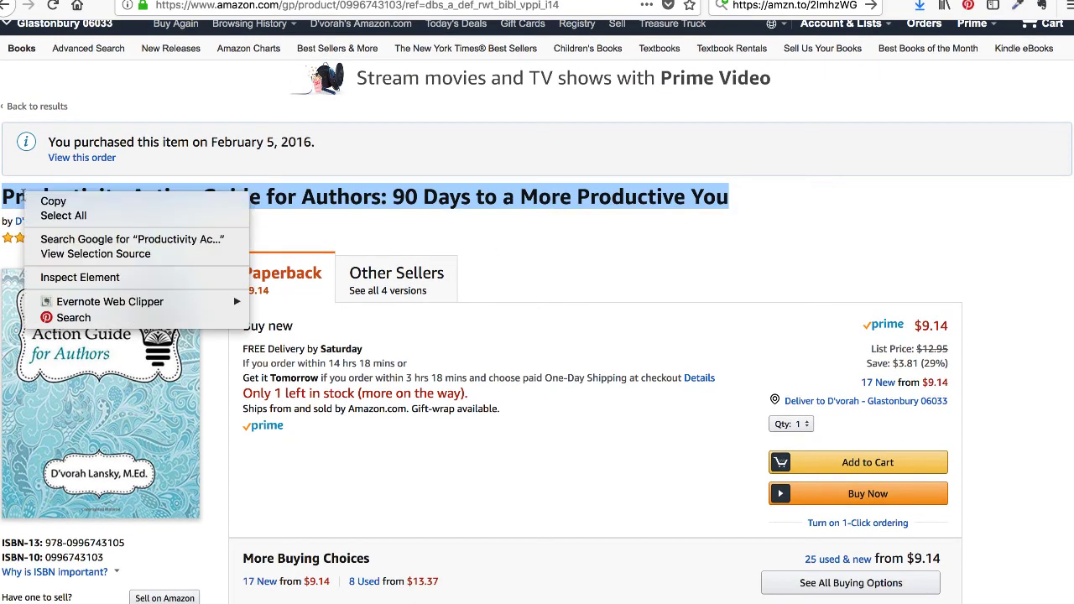
pyautogui.click(51, 201)
pyautogui.click(391, 252)
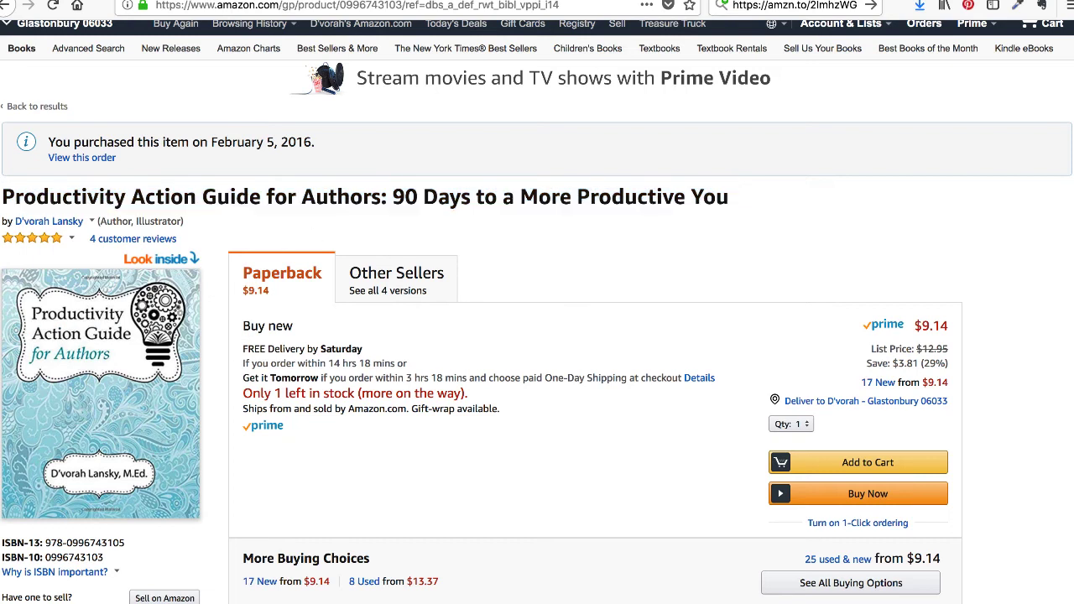
# Switch to the Pinterest board and start creating a new pin.
pyautogui.hotkey('ctrl', 'Tab')
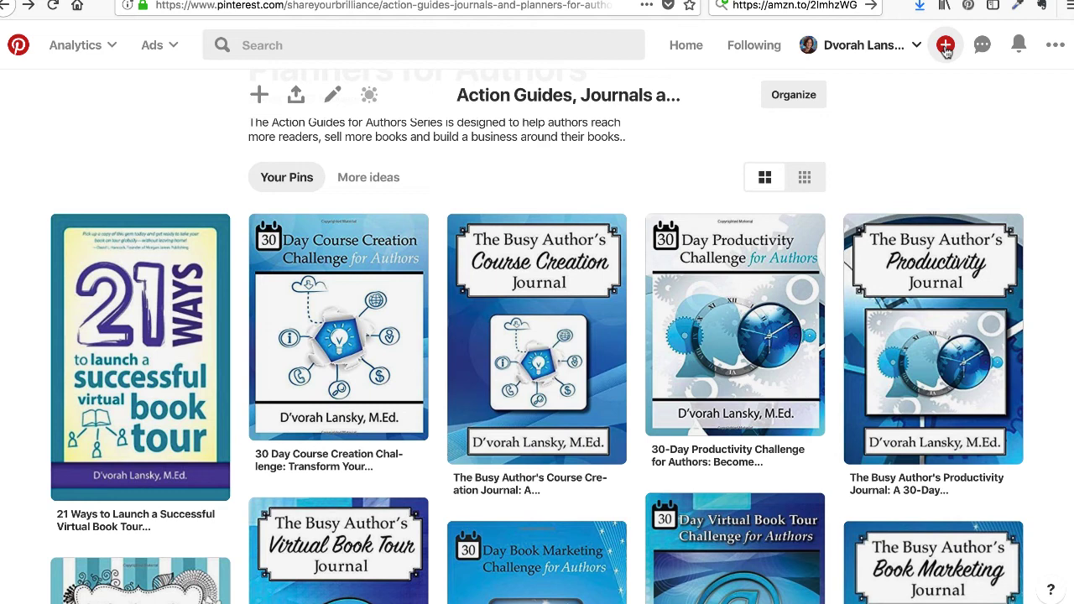
pyautogui.click(946, 48)
pyautogui.click(946, 48)
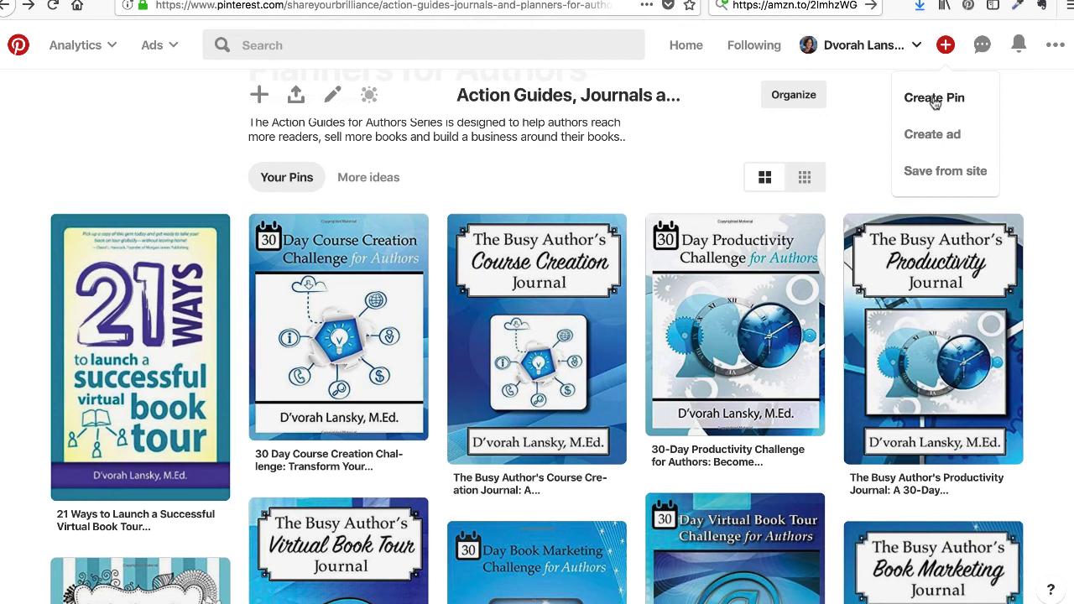
pyautogui.click(934, 99)
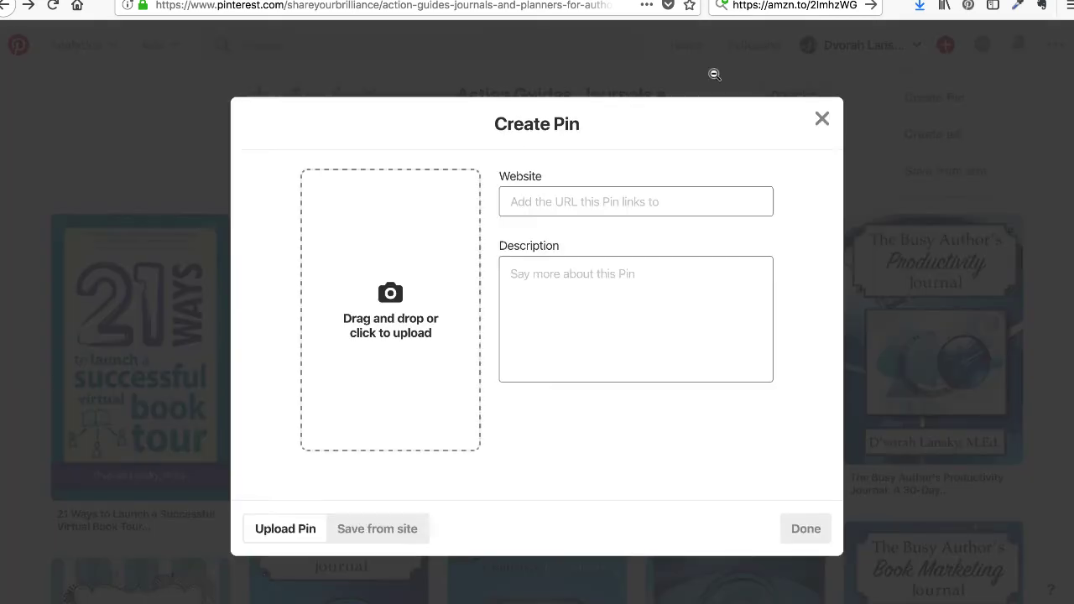
# Save the book's cover image from Amazon as Productivity Guide in the desktop's Pin Images folder, replacing the existing file.
pyautogui.hotkey('ctrl', 'Tab')
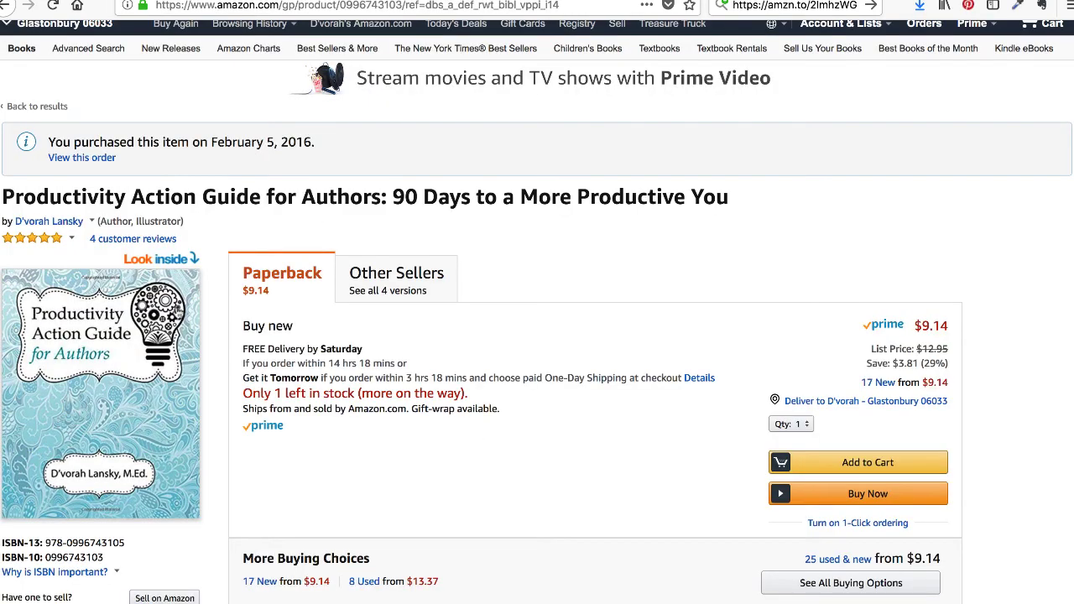
pyautogui.rightClick(126, 340)
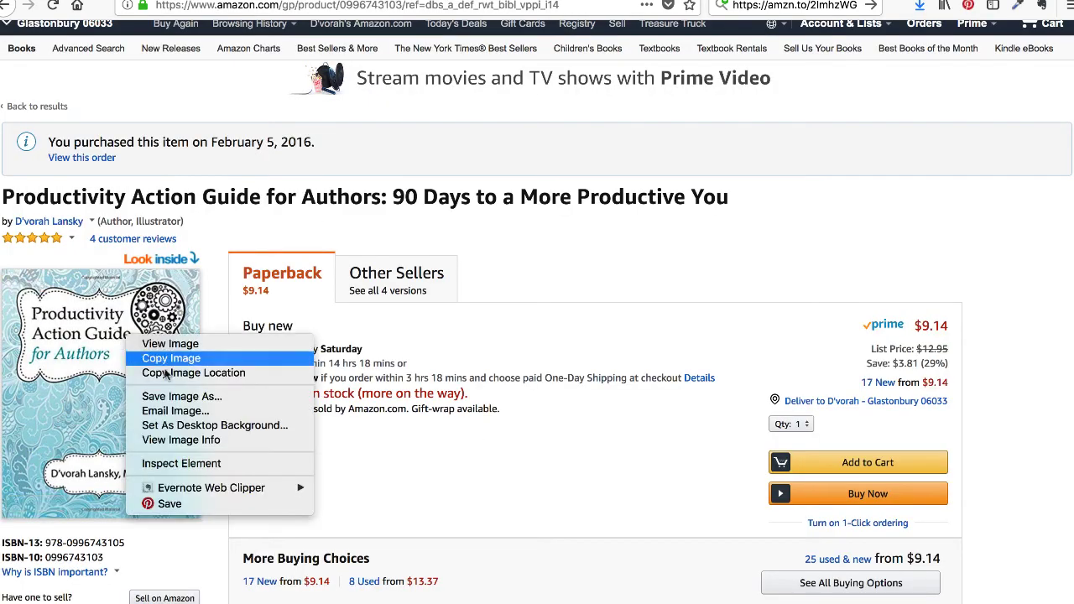
pyautogui.click(181, 396)
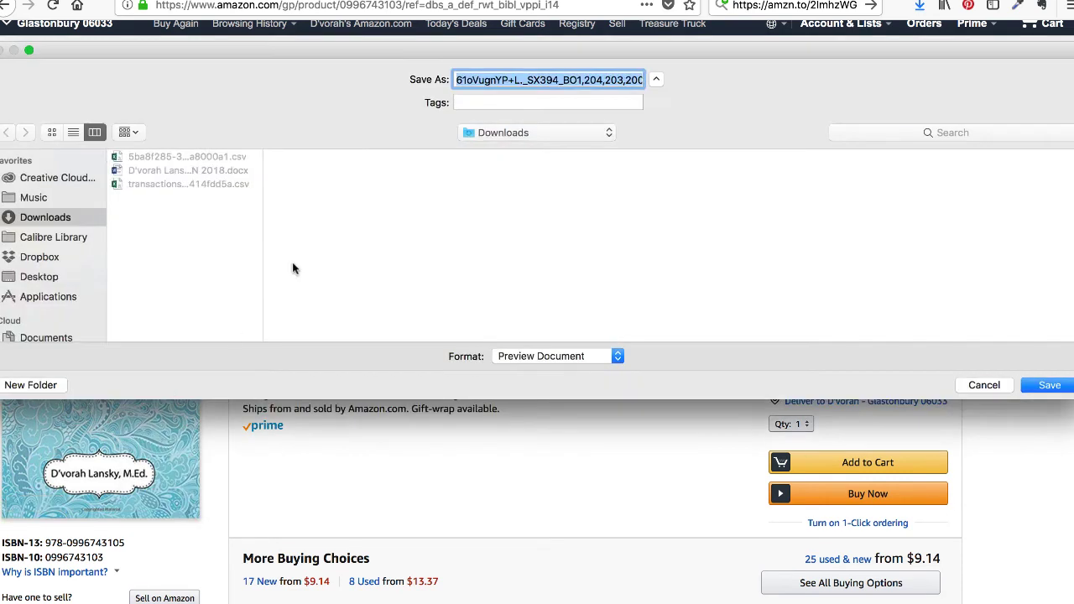
pyautogui.click(39, 276)
pyautogui.click(151, 156)
pyautogui.click(354, 157)
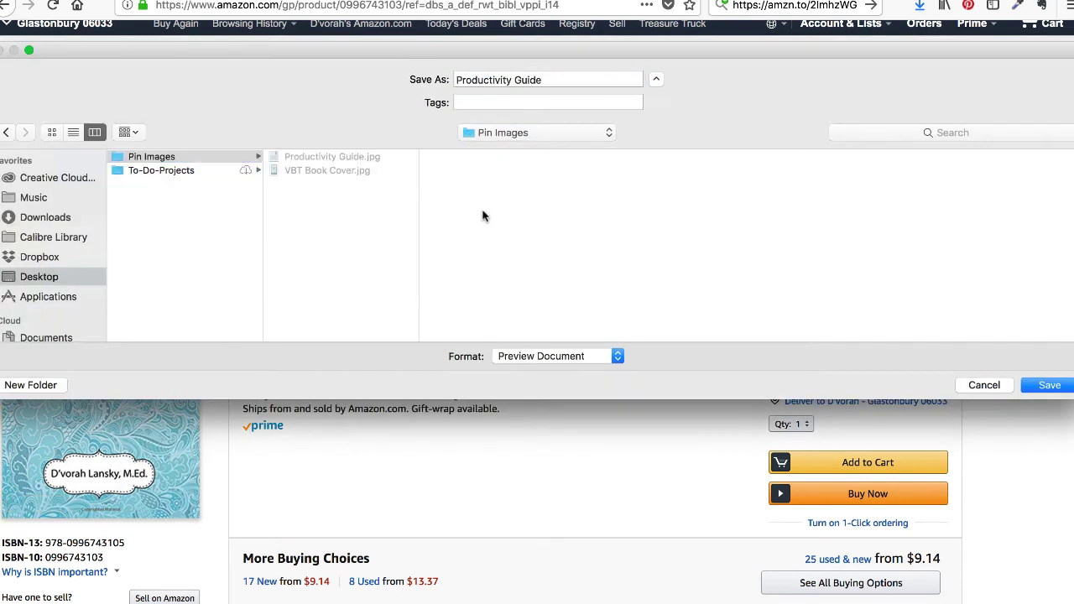
pyautogui.click(1060, 386)
pyautogui.press('Return')
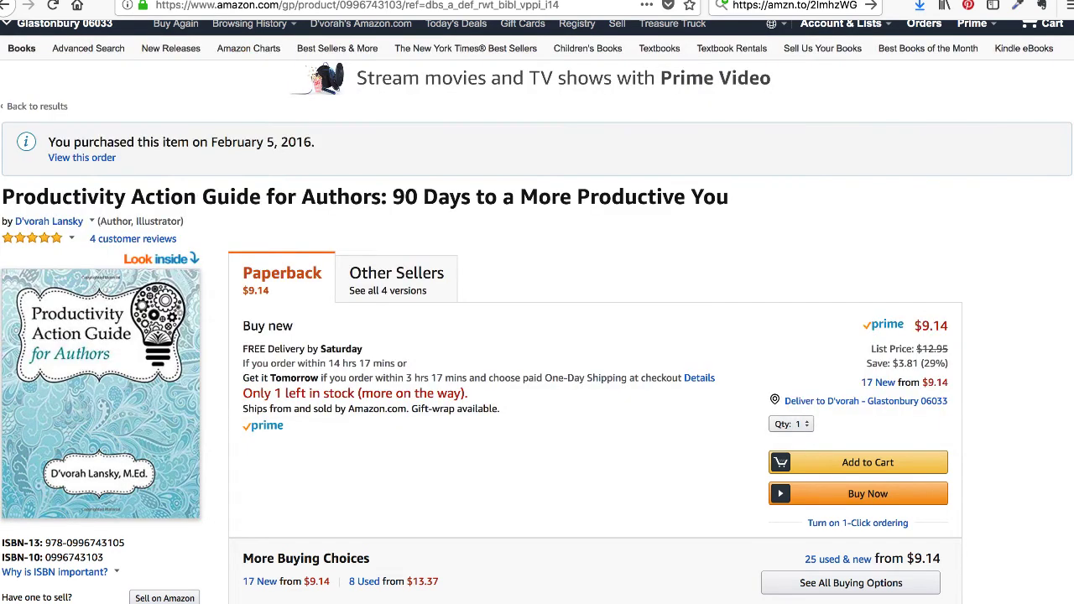
# Return to the new pin on Pinterest and upload Productivity Guide.jpg as its image.
pyautogui.hotkey('ctrl', 'Tab')
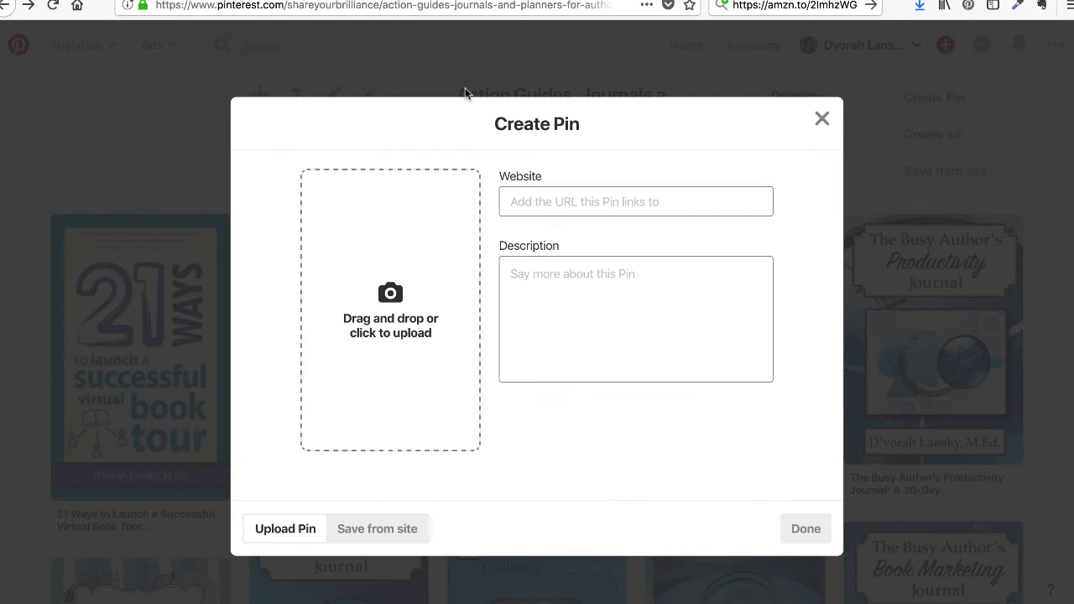
pyautogui.click(390, 295)
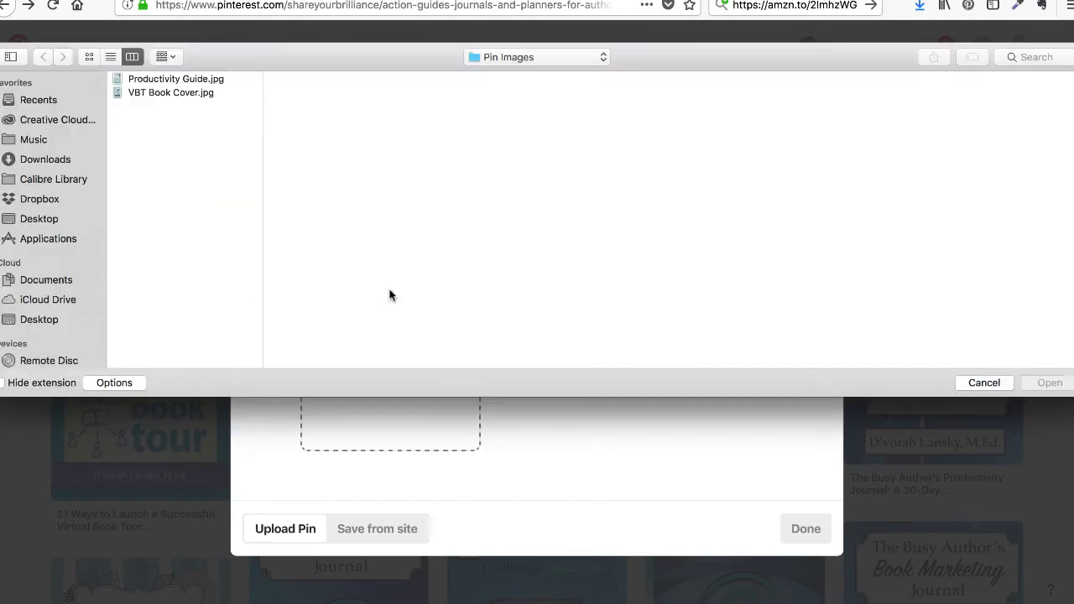
pyautogui.click(202, 80)
pyautogui.click(1050, 385)
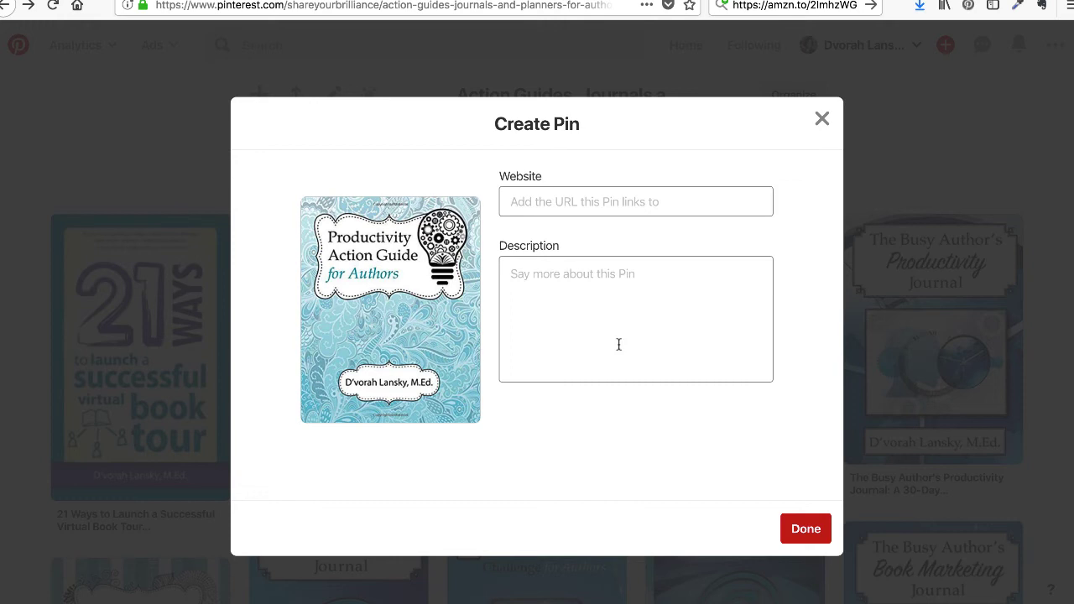
# Paste the copied book title into the pin's description and add "by" followed by the author's name and credentials.
pyautogui.click(562, 279)
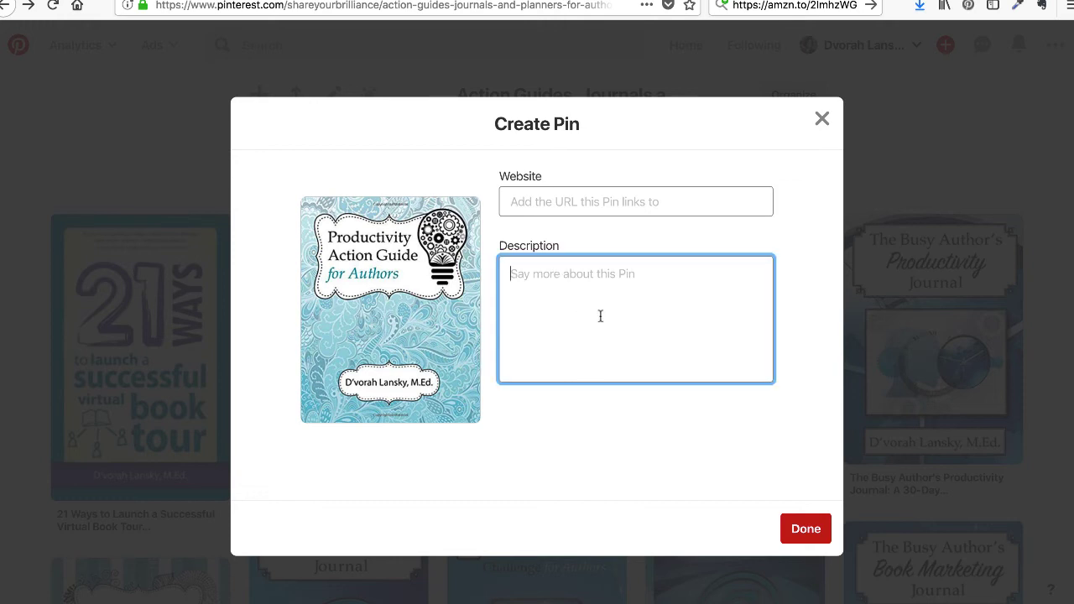
pyautogui.press('super+v')
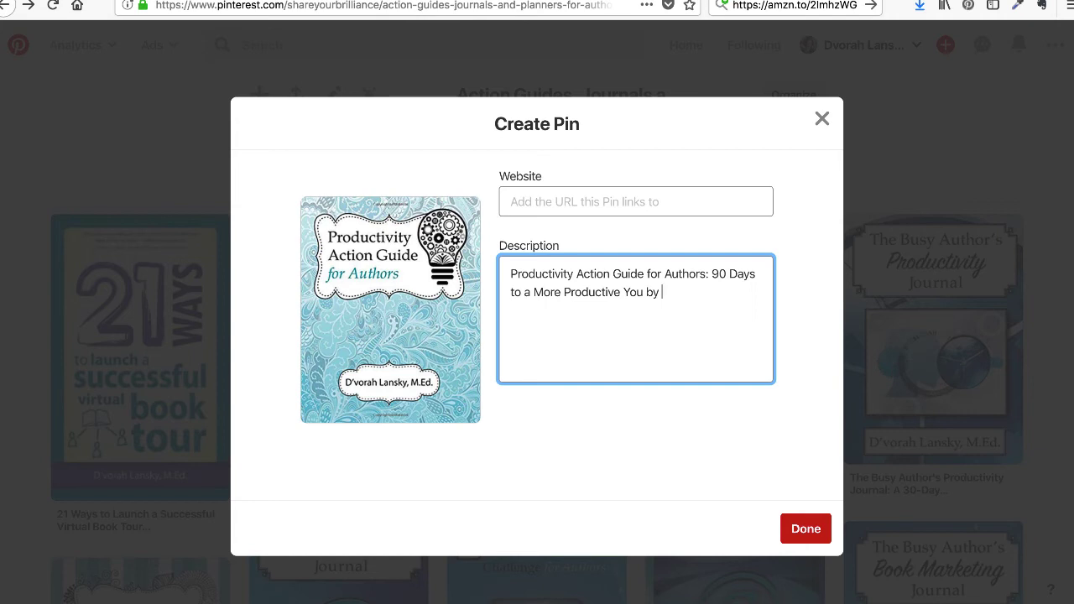
pyautogui.press('super+v')
# Copy both paragraphs of the book's description from the Amazon product page.
pyautogui.hotkey('ctrl', 'Tab')
pyautogui.scroll(-5, 432, 327)
pyautogui.moveTo(757, 437); pyautogui.dragTo(228, 359)
pyautogui.rightClick(270, 359)
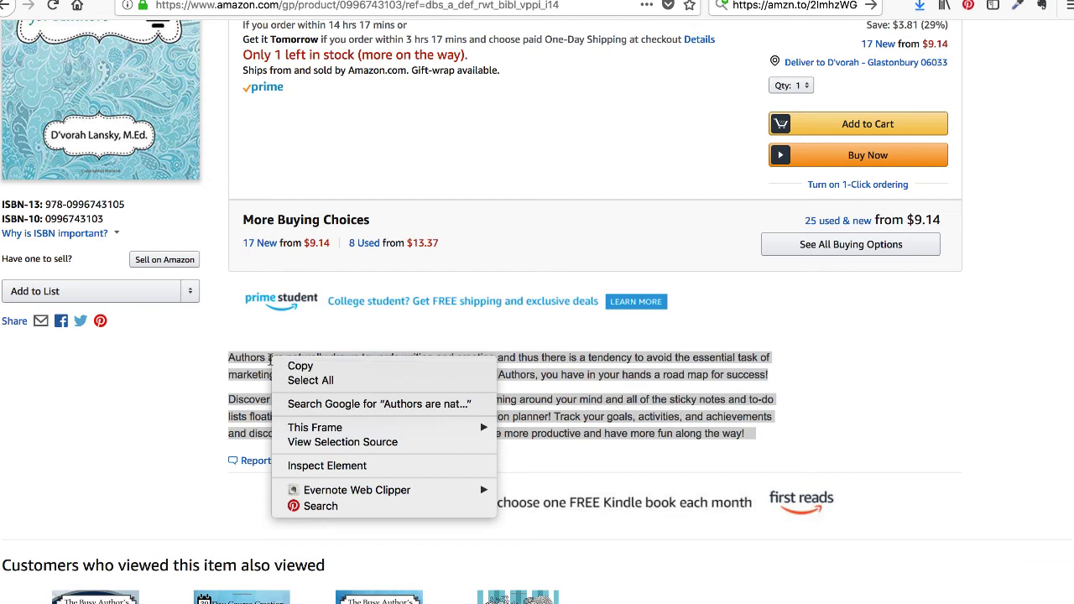
pyautogui.click(300, 367)
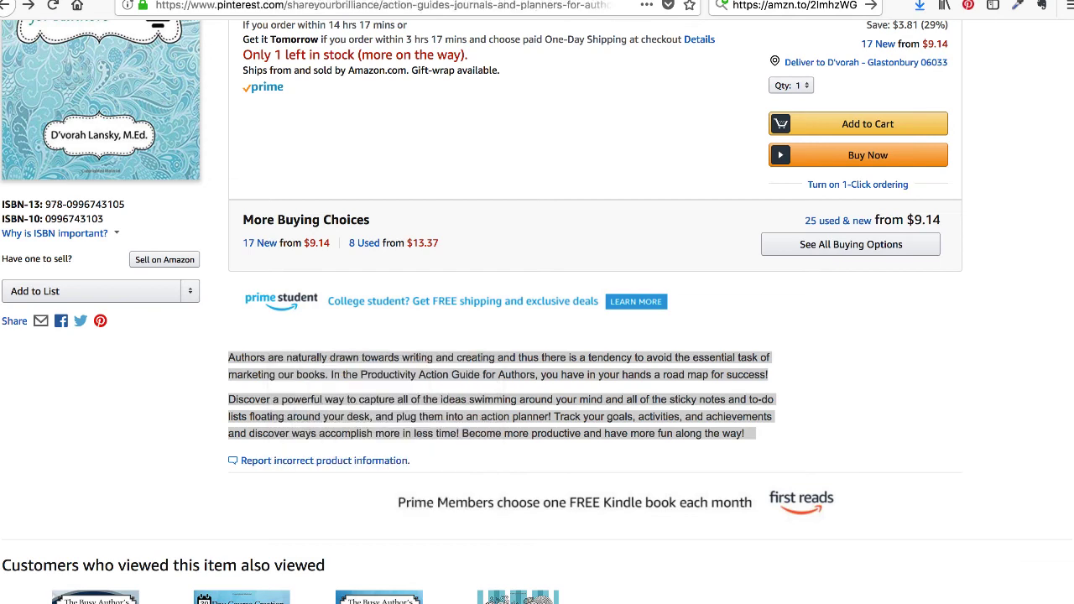
# Paste the copied book description after the author credit in the pin's description.
pyautogui.hotkey('ctrl', 'Tab')
pyautogui.click(560, 312)
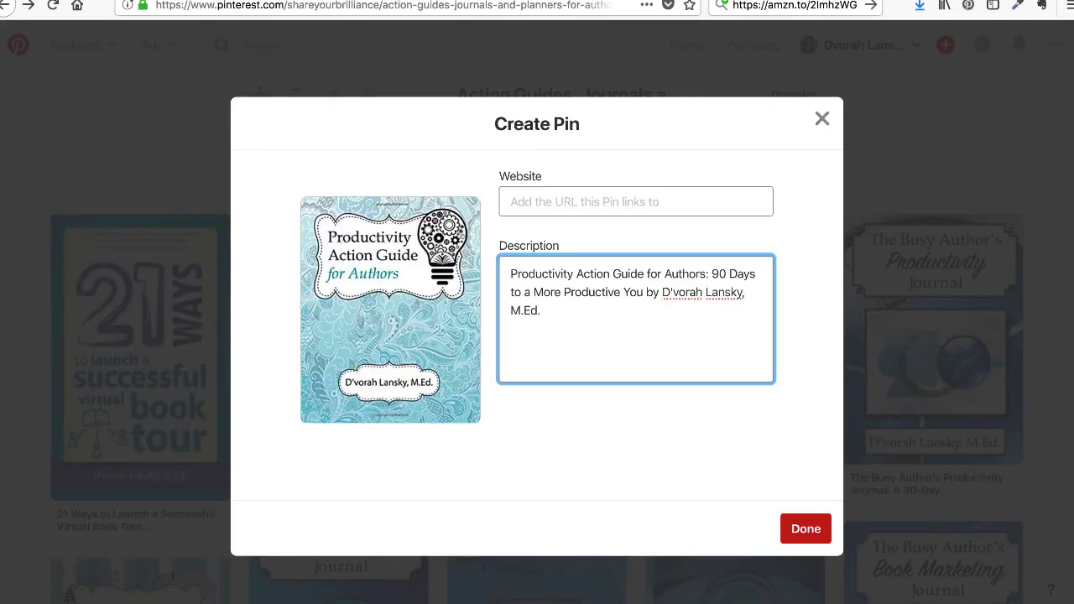
pyautogui.press('super+v')
pyautogui.click(526, 200)
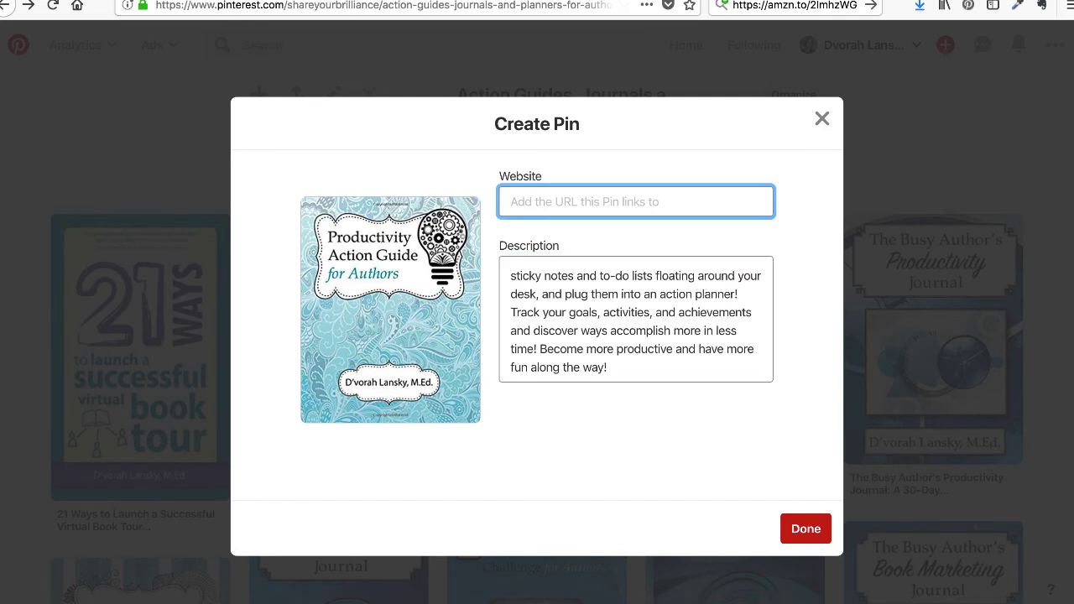
pyautogui.hotkey('ctrl', 'Tab')
pyautogui.scroll(5, 382, 167)
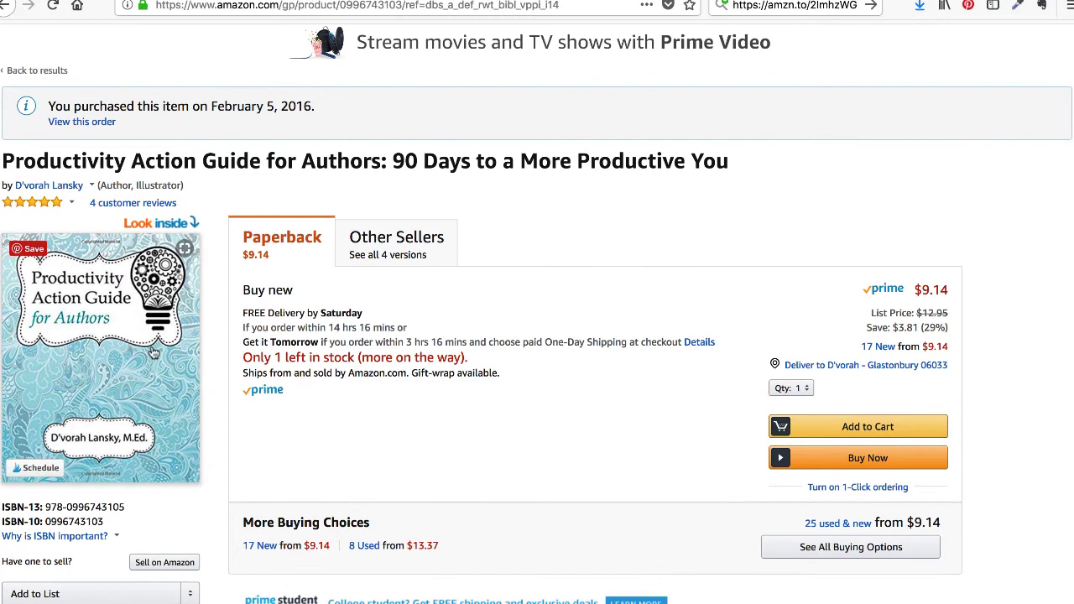
pyautogui.scroll(3, 154, 353)
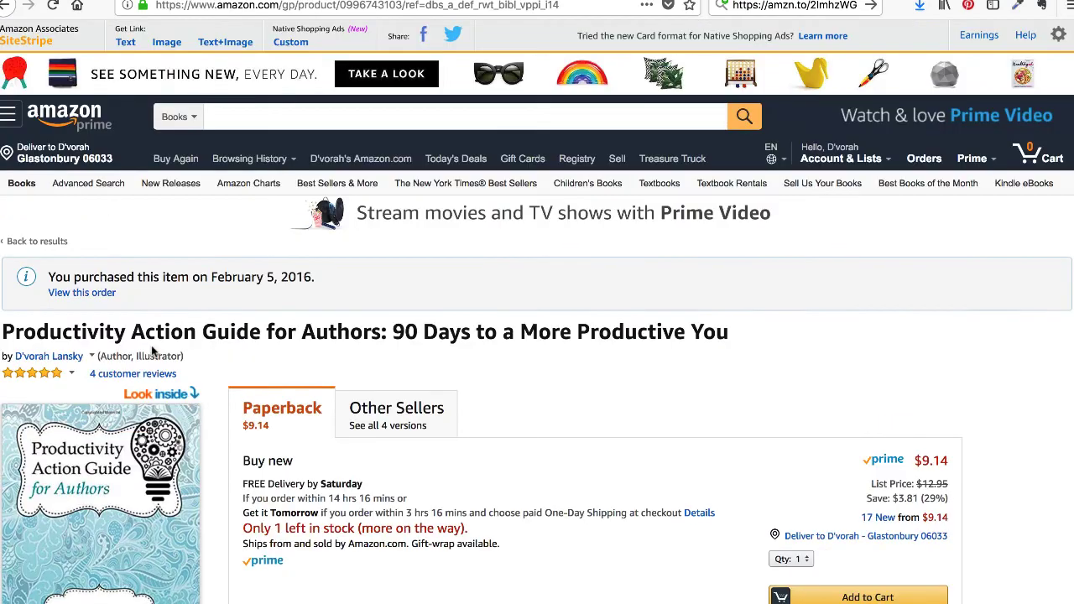
pyautogui.click(367, 6)
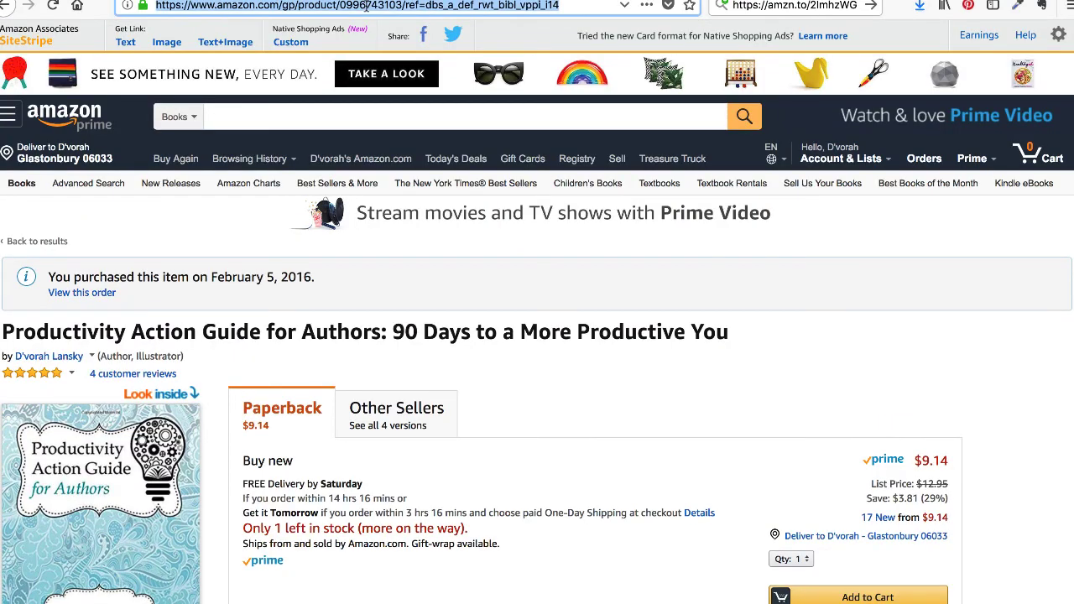
pyautogui.click(414, 5)
pyautogui.moveTo(404, 5); pyautogui.dragTo(418, 5)
pyautogui.click(453, 5)
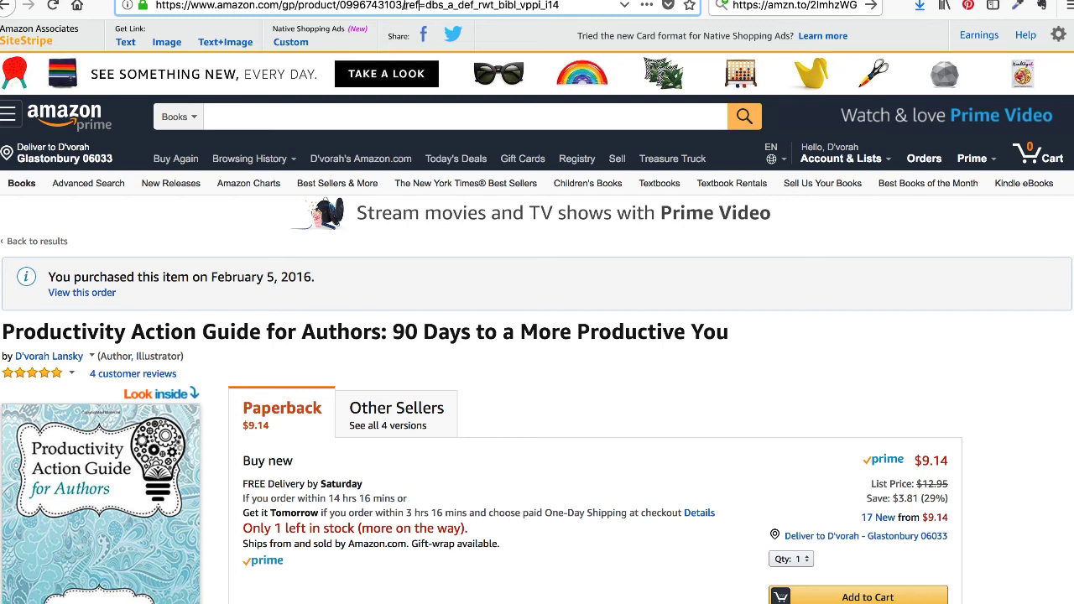
pyautogui.moveTo(404, 5); pyautogui.dragTo(559, 5)
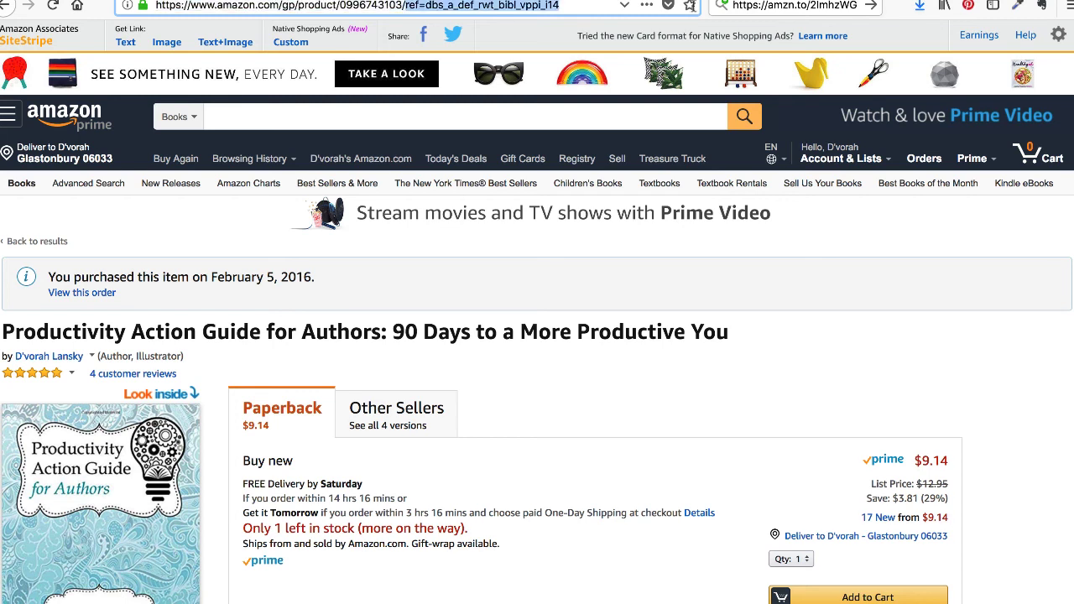
pyautogui.press('BackSpace')
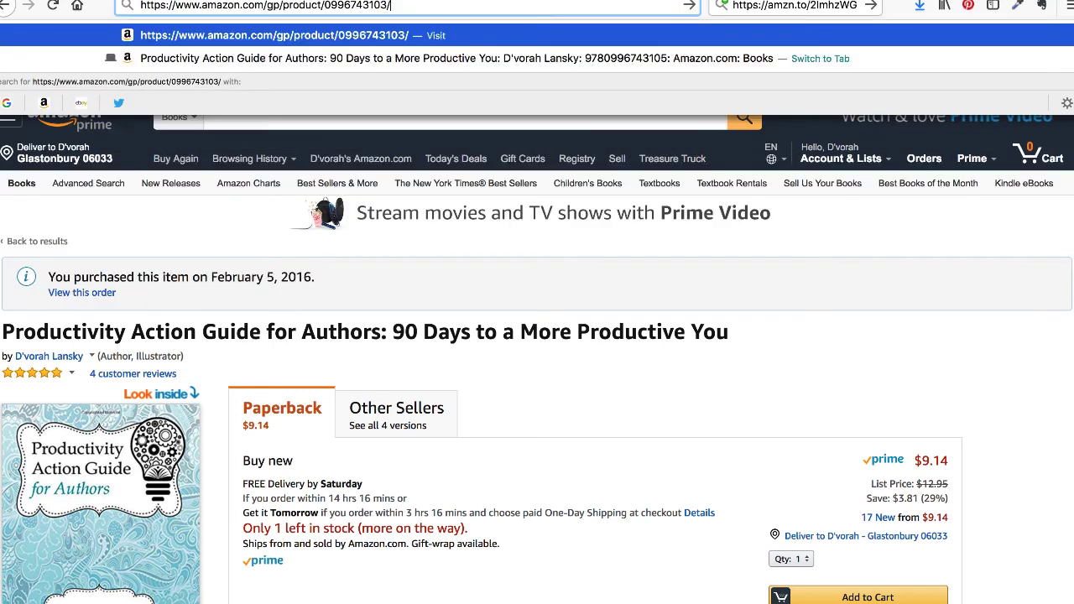
pyautogui.press('Return')
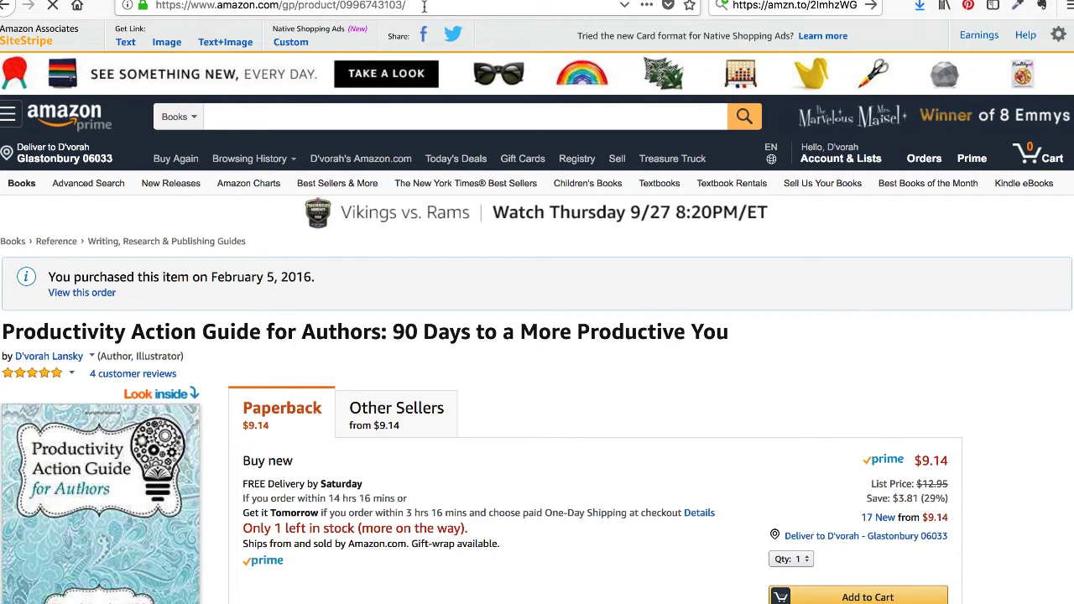
pyautogui.moveTo(424, 5); pyautogui.dragTo(156, 5)
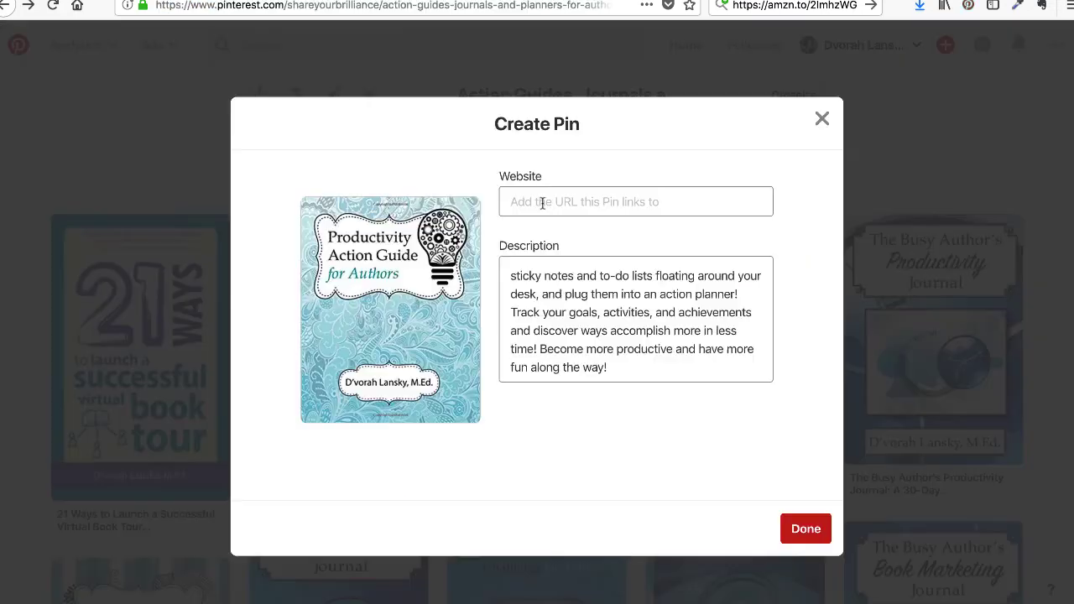
pyautogui.hotkey('ctrl', 'Tab')
pyautogui.click(546, 202)
pyautogui.hotkey('ctrl', 'v')
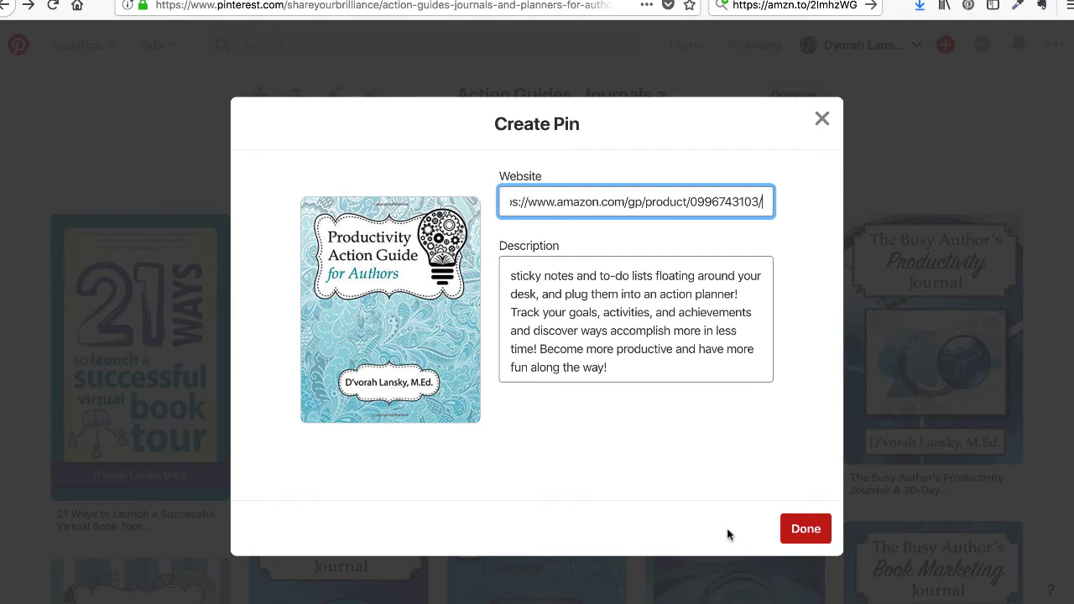
pyautogui.click(646, 386)
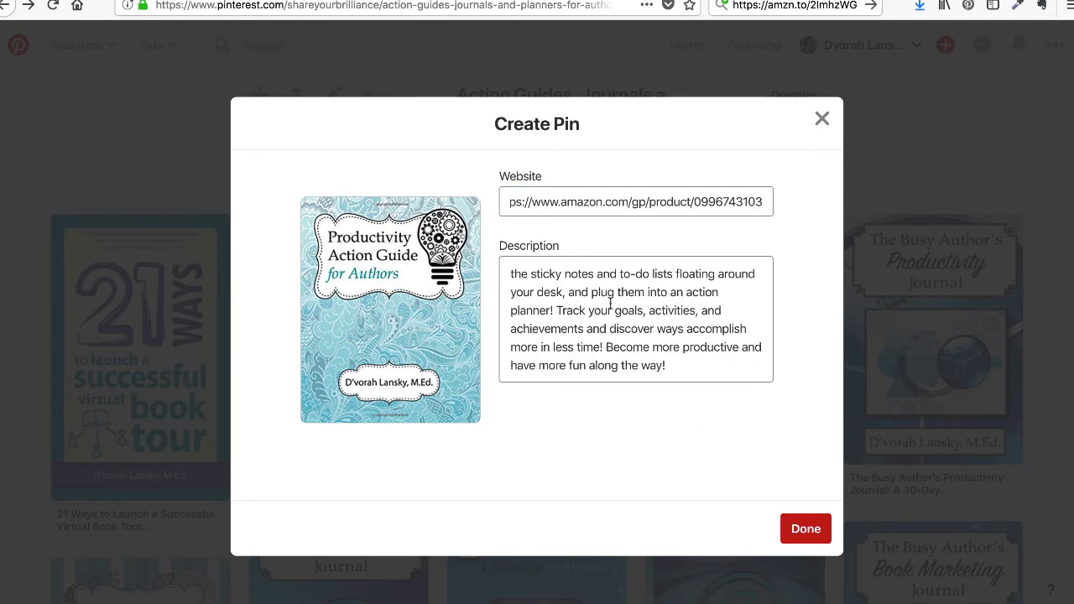
# Read through the pin's full description, from the book title and author credit to the closing sentence.
pyautogui.scroll(3, 610, 302)
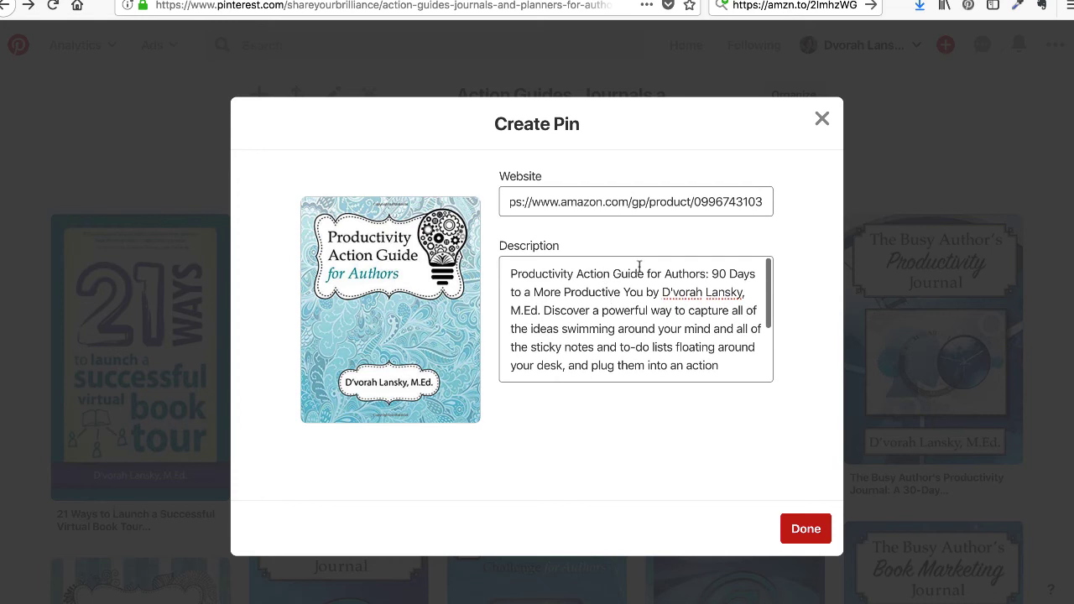
pyautogui.scroll(-2, 634, 329)
pyautogui.scroll(2, 627, 337)
pyautogui.scroll(-3, 627, 338)
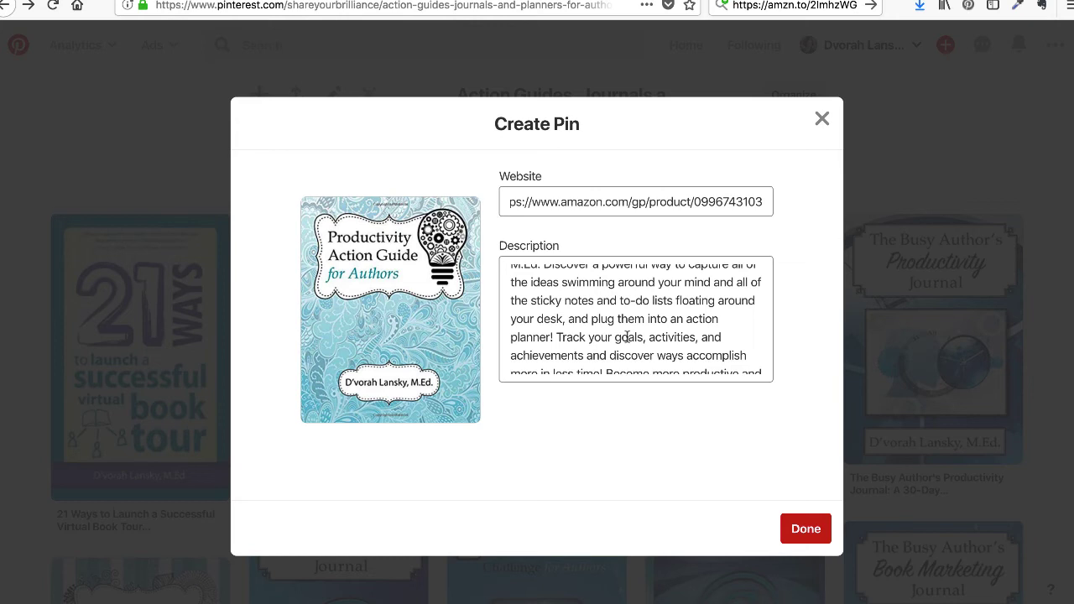
pyautogui.scroll(3, 627, 338)
pyautogui.scroll(-3, 648, 323)
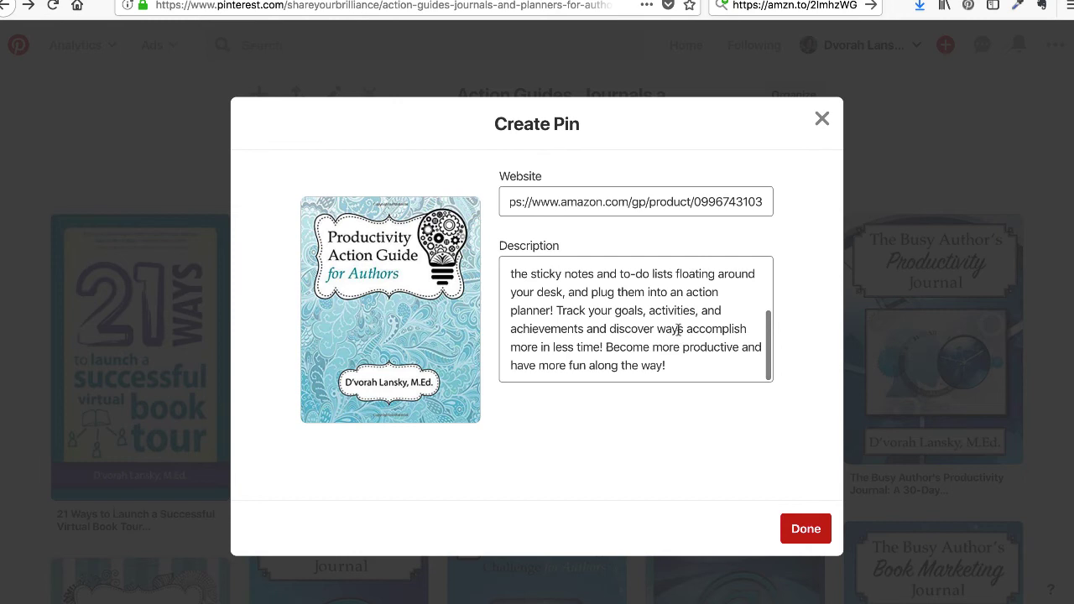
pyautogui.scroll(3, 699, 352)
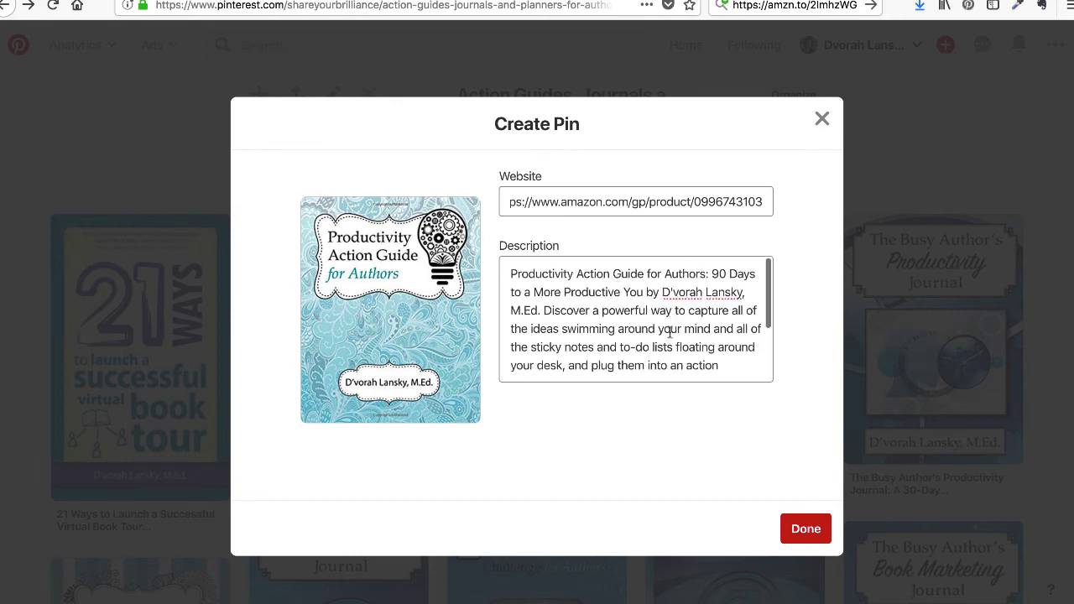
# Finish the pin and save it to the Action Guides, Journals and Planners for Authors board.
pyautogui.click(806, 529)
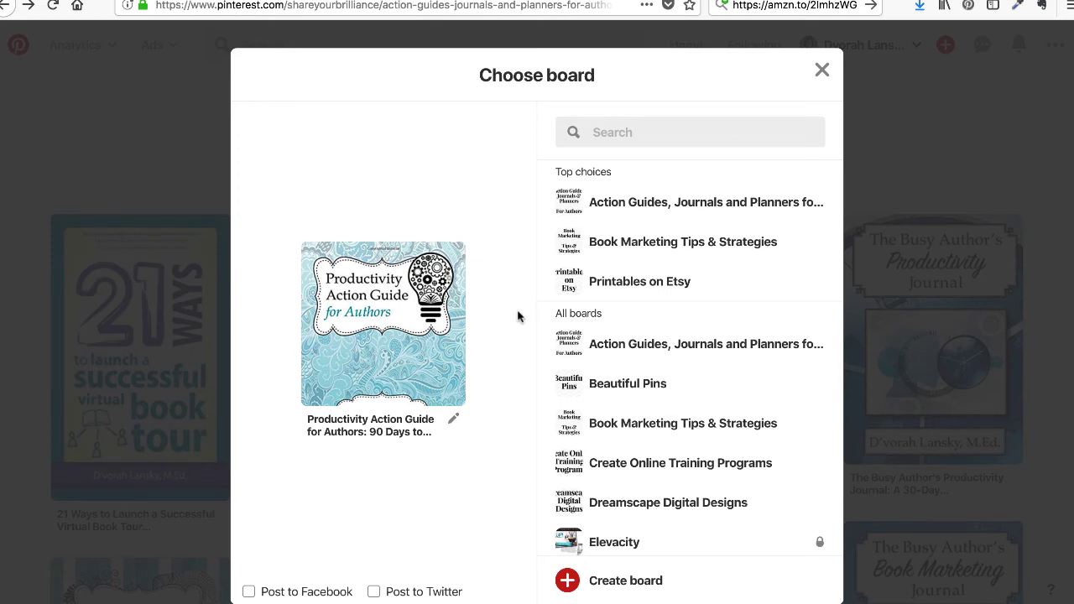
pyautogui.moveTo(676, 208)
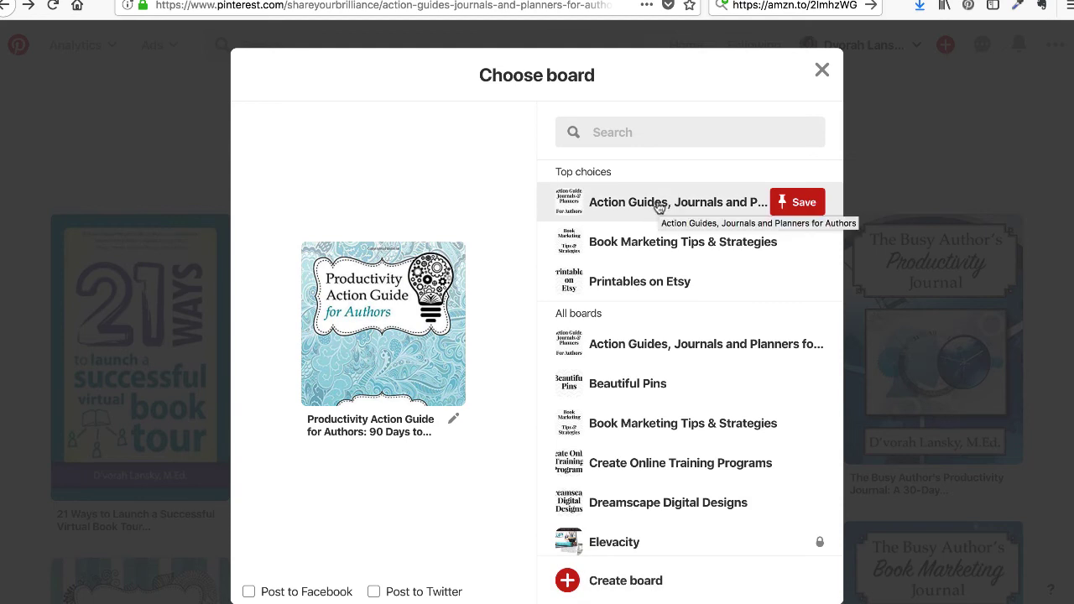
pyautogui.click(660, 207)
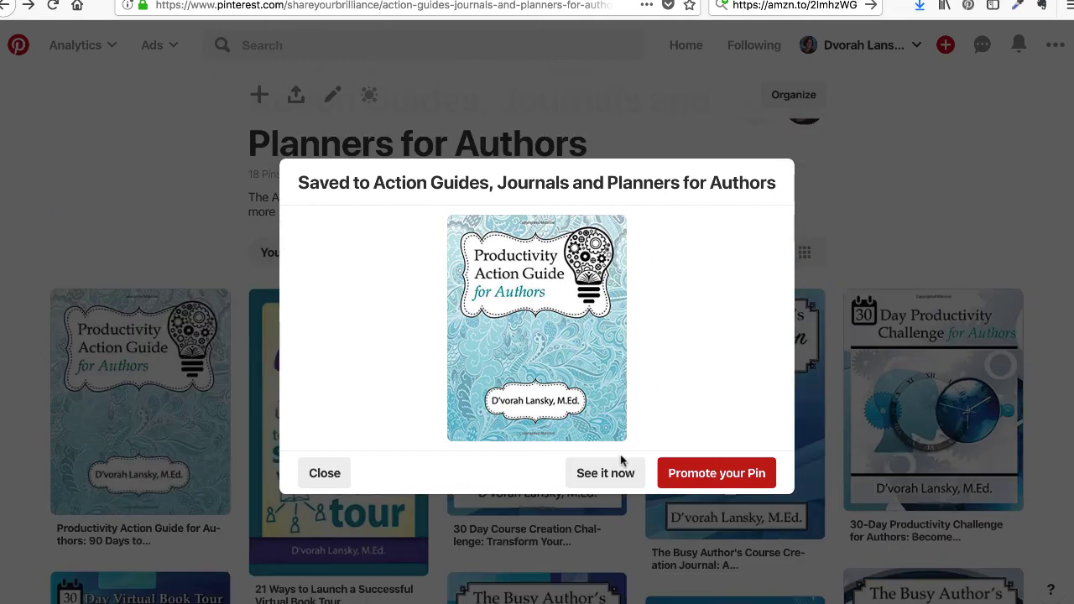
# View the saved pin and test its image link to the Amazon product page, closing that page after checking it.
pyautogui.click(606, 475)
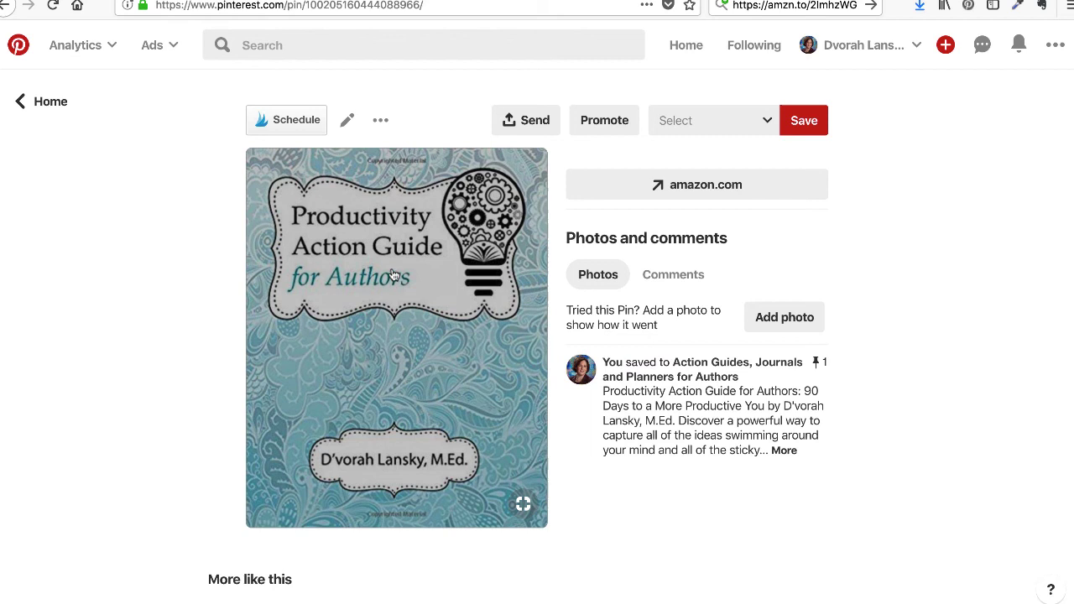
pyautogui.click(379, 290)
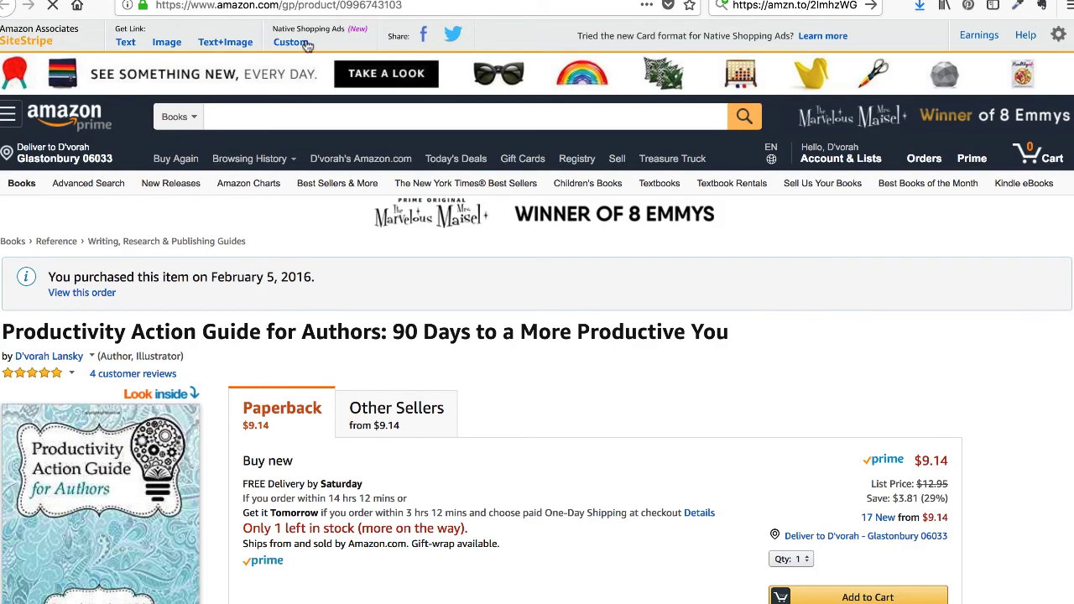
pyautogui.hotkey('ctrl', 'w')
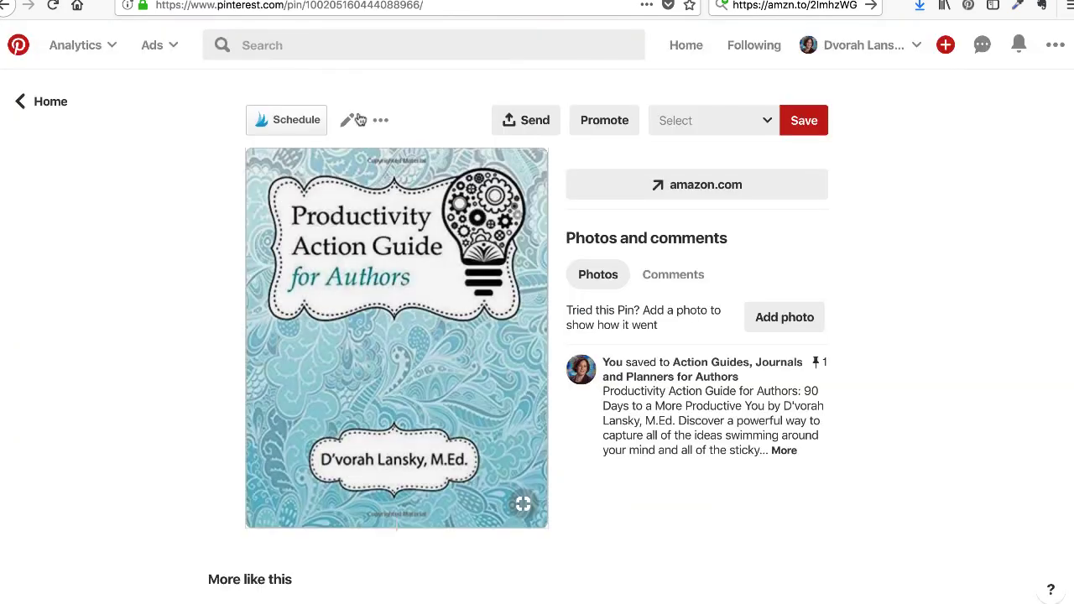
# Open the saved pin's editing dialog, examine its section options, and close it without making changes.
pyautogui.click(348, 122)
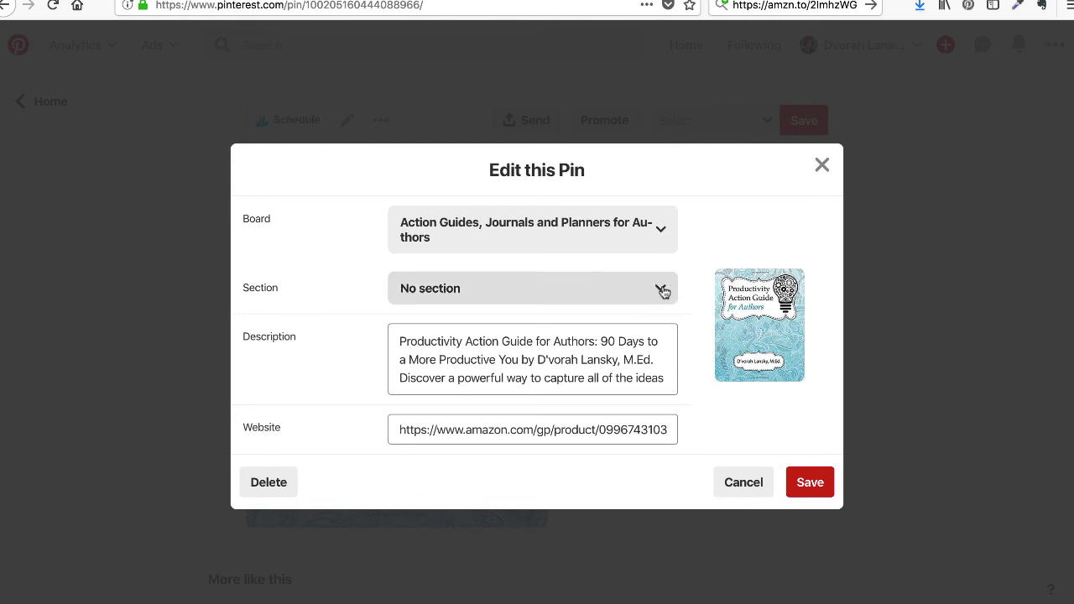
pyautogui.click(664, 291)
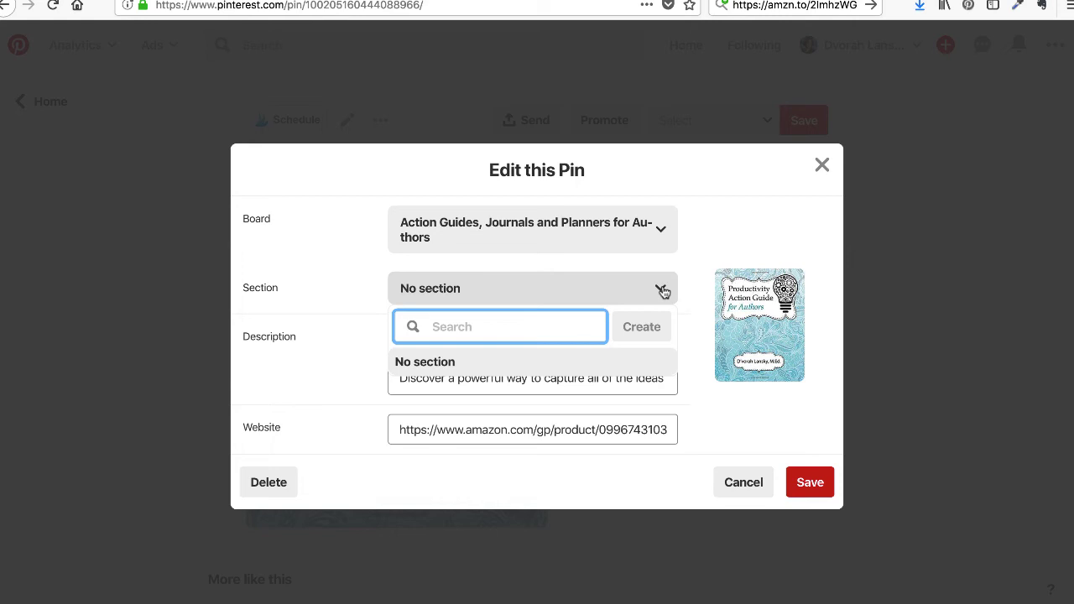
pyautogui.click(823, 165)
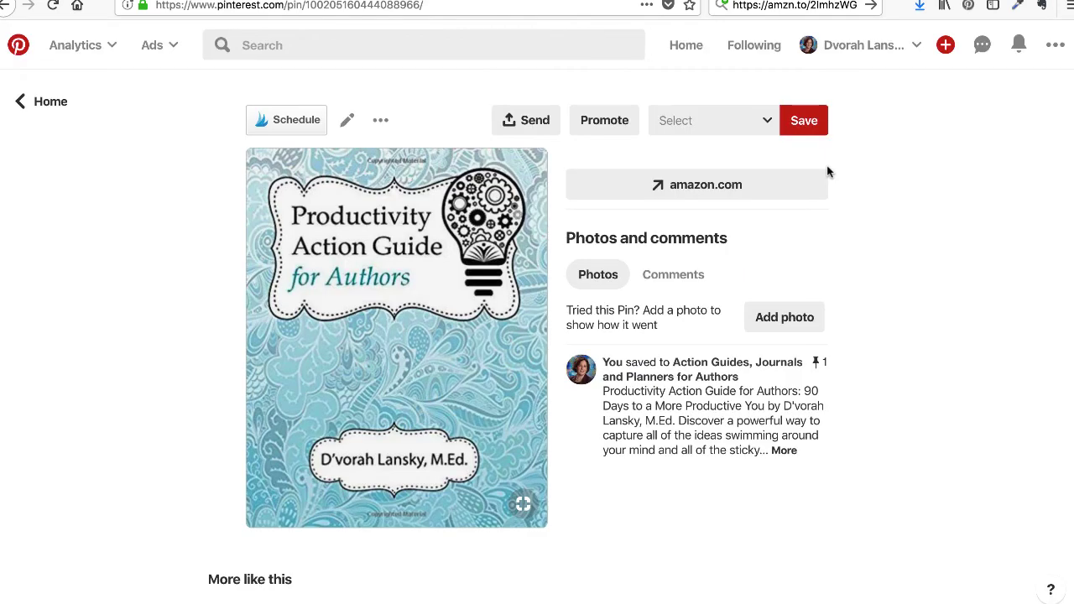
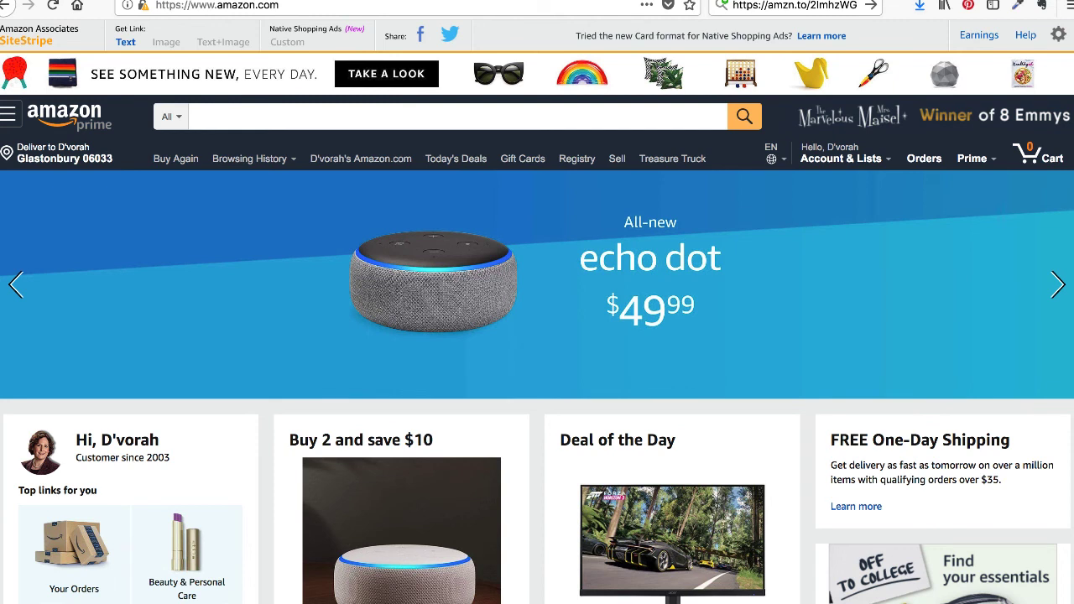
# Go to the Amazon Associates site at affiliate-program.amazon.com and search its Quick Links for "virtual book tours".
pyautogui.press("'")
pyautogui.write('affiliate-program')
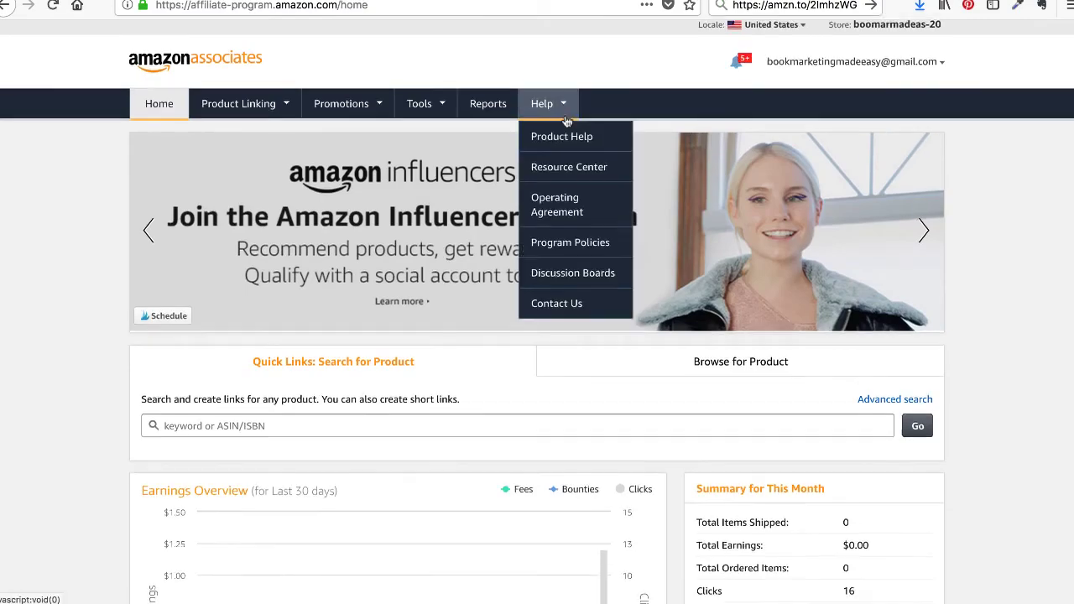
pyautogui.scroll(-3, 470, 235)
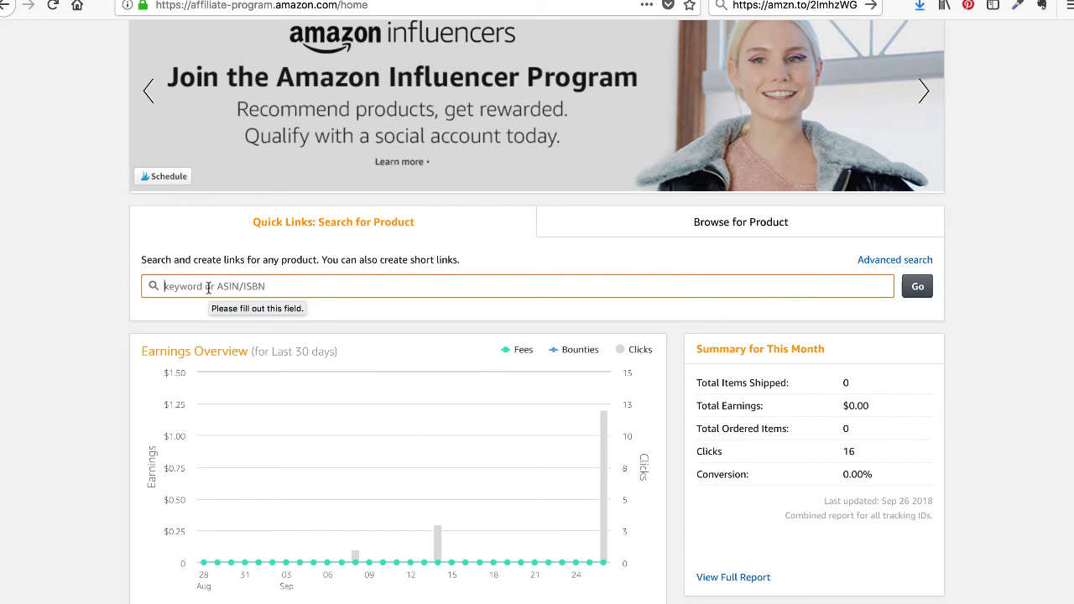
pyautogui.write('virtua')
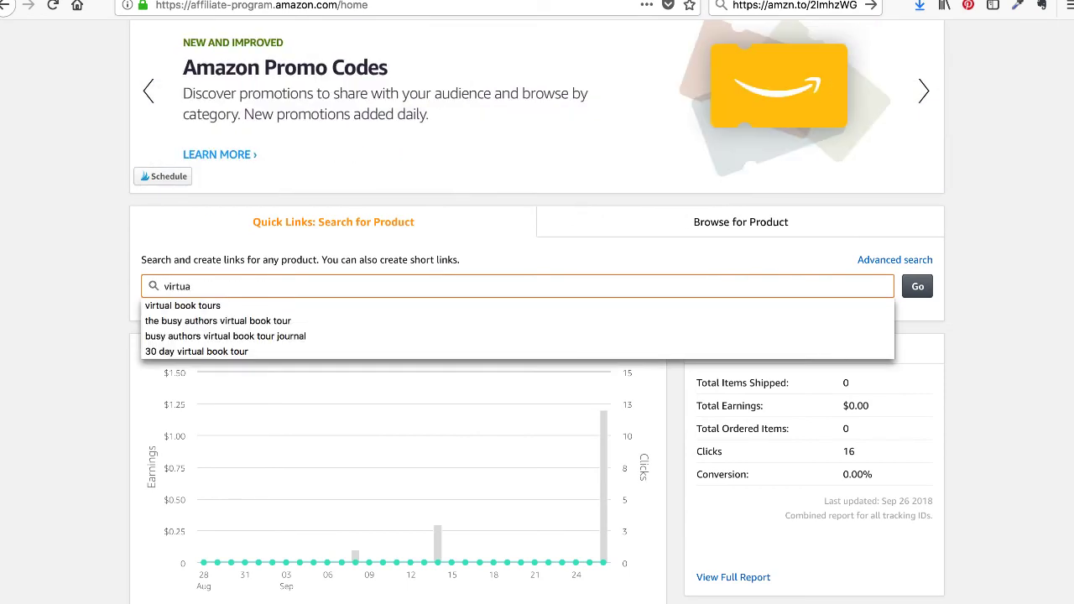
pyautogui.write('l book')
pyautogui.press('Down')
pyautogui.press('Return')
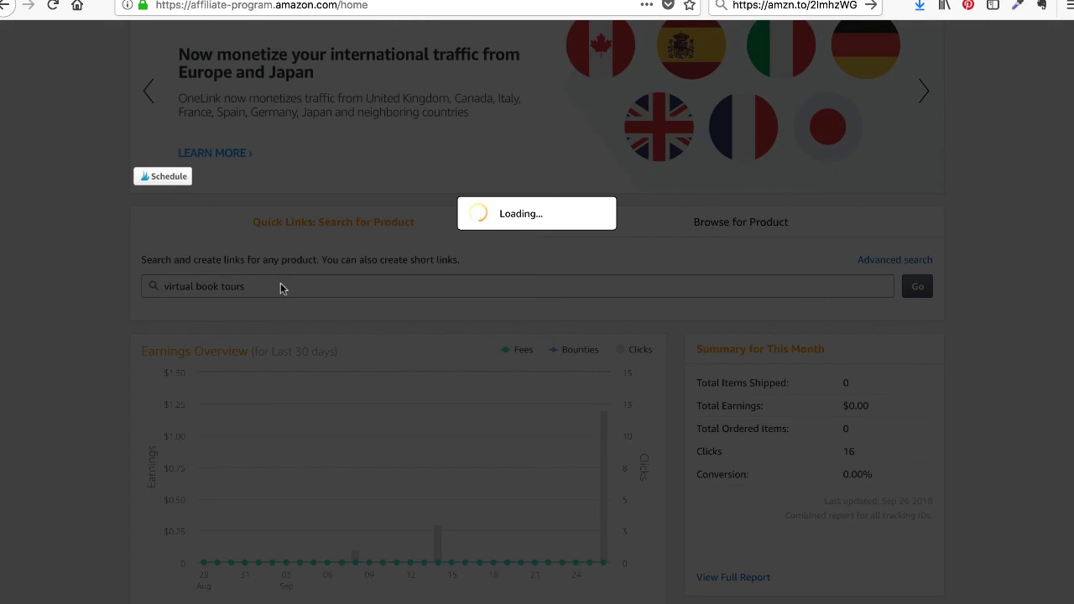
# Generate a text link for 21 Ways to Launch a Successful Virtual Book Tour, shorten it with amzn.to, and close the dialog.
pyautogui.scroll(-4, 266, 268)
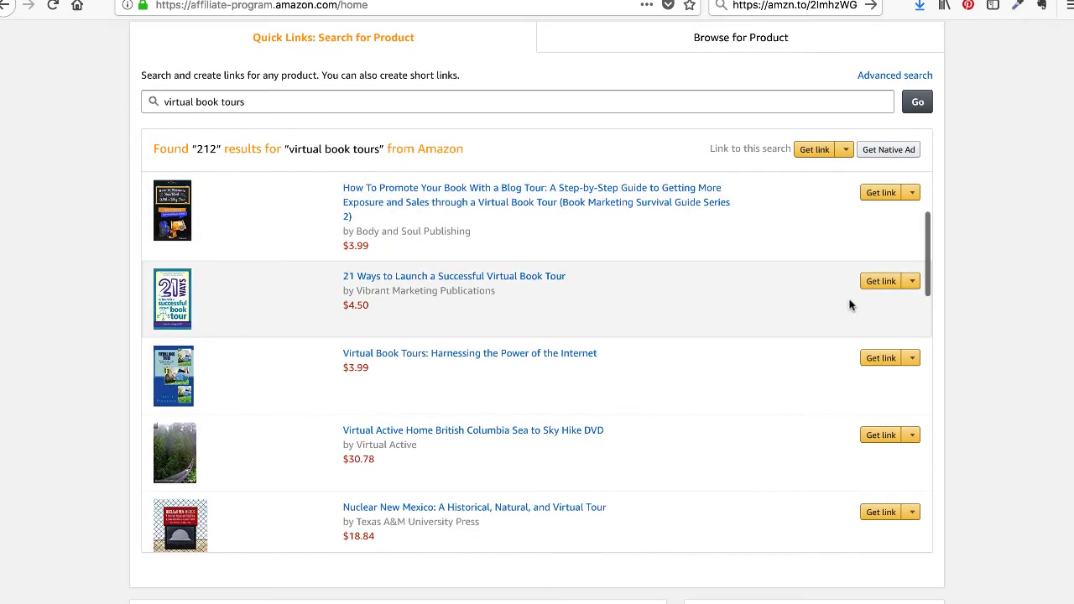
pyautogui.click(911, 283)
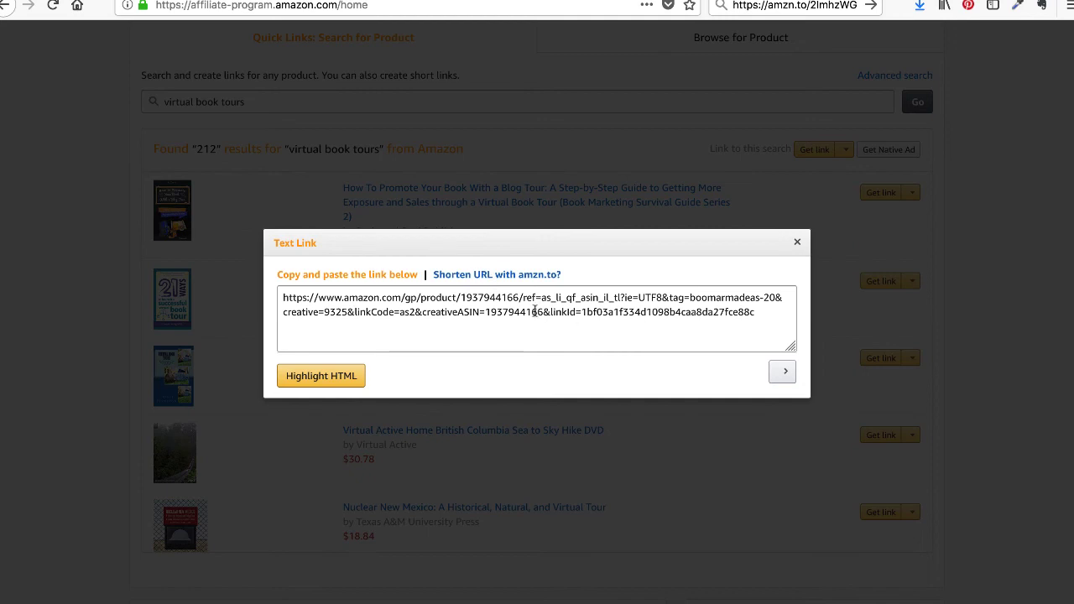
pyautogui.click(489, 276)
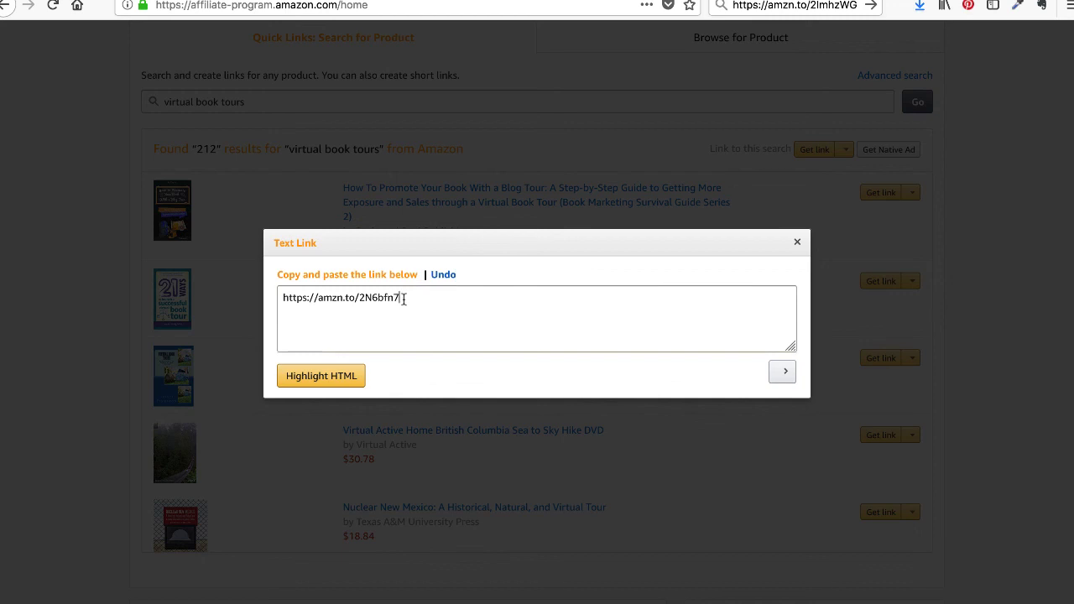
pyautogui.moveTo(404, 299); pyautogui.dragTo(280, 297)
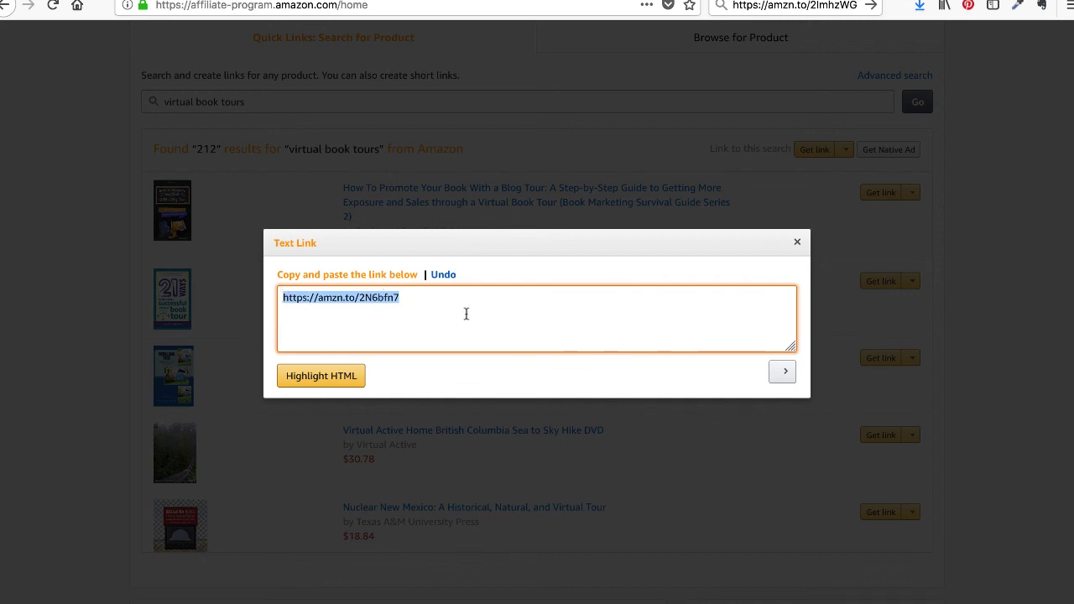
pyautogui.click(797, 245)
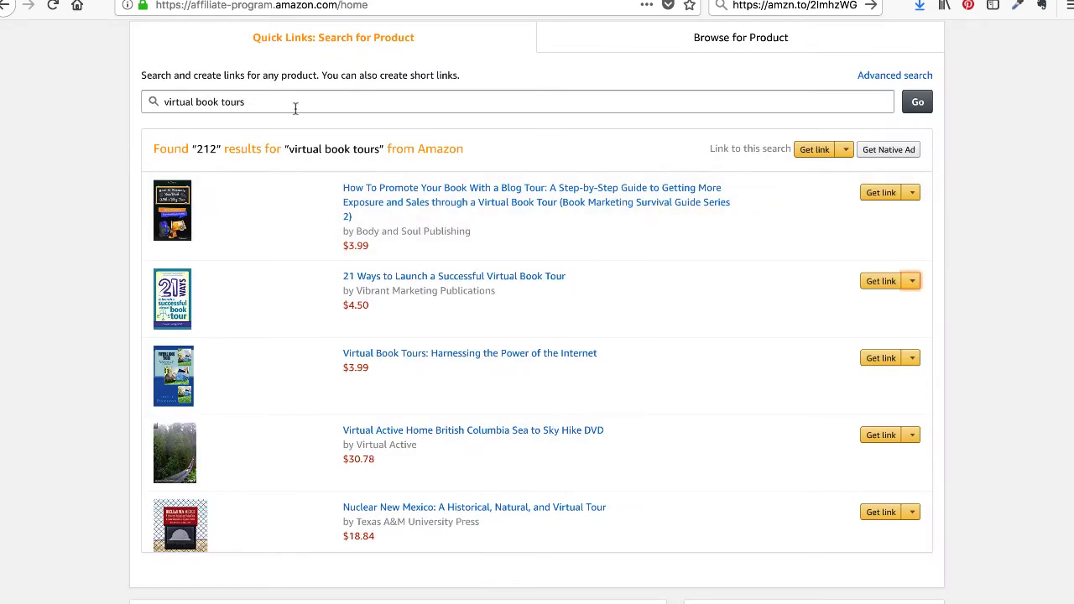
# Search for "productivity action guide" and copy an amzn.to shortened text link for Productivity Action Guide for Authors.
pyautogui.click(269, 103)
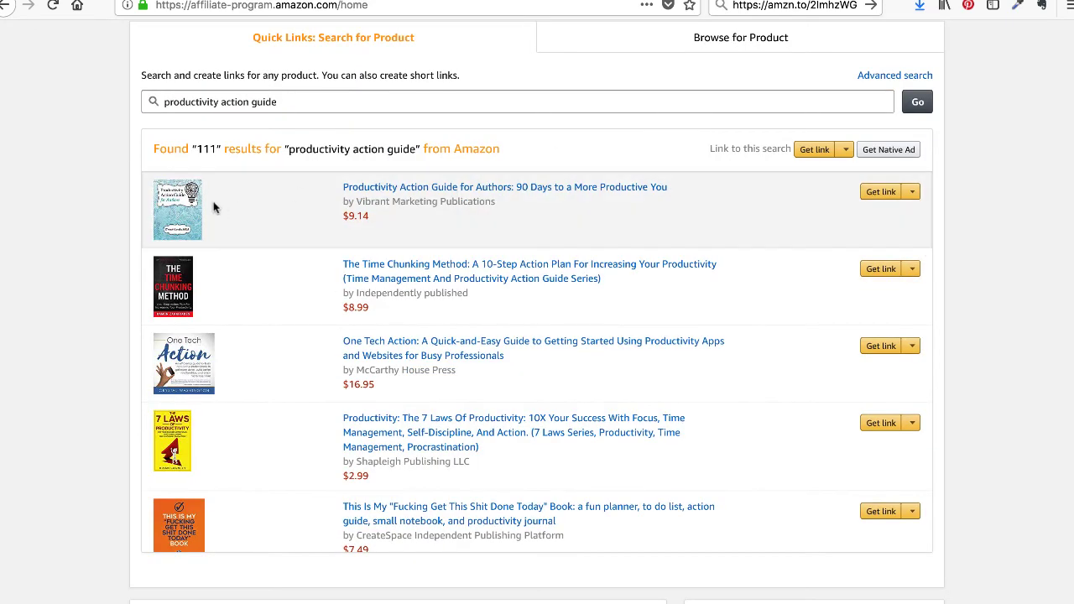
pyautogui.click(912, 191)
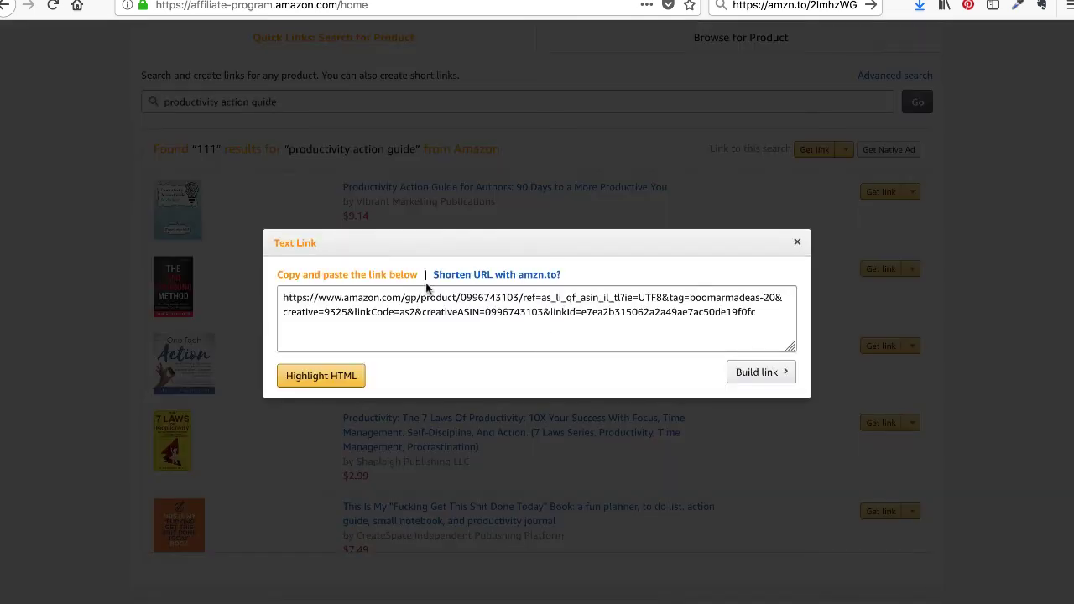
pyautogui.click(468, 280)
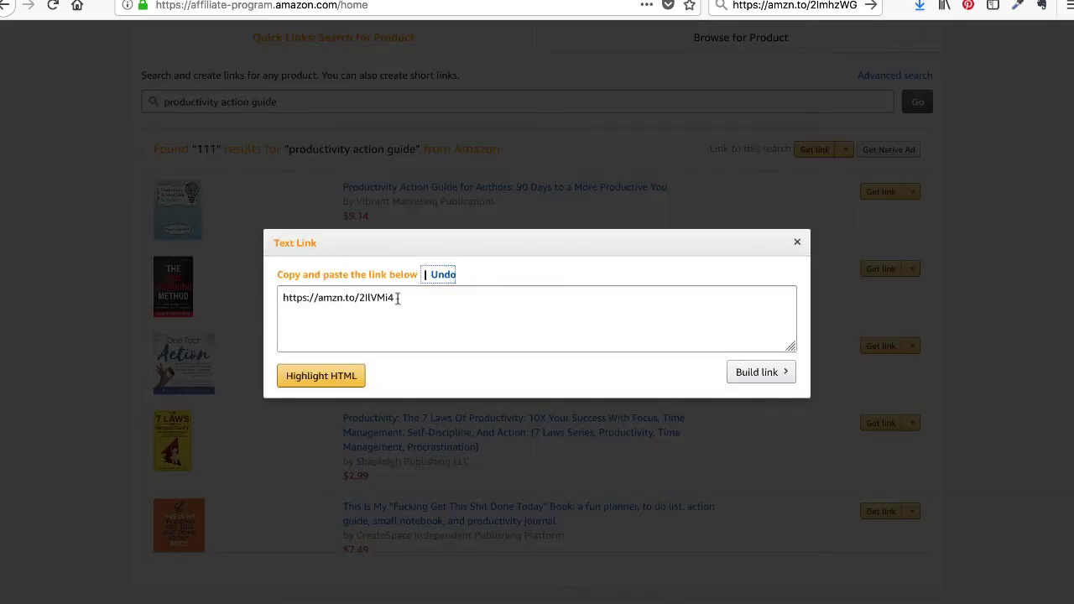
pyautogui.moveTo(396, 298); pyautogui.dragTo(276, 296)
pyautogui.rightClick(307, 299)
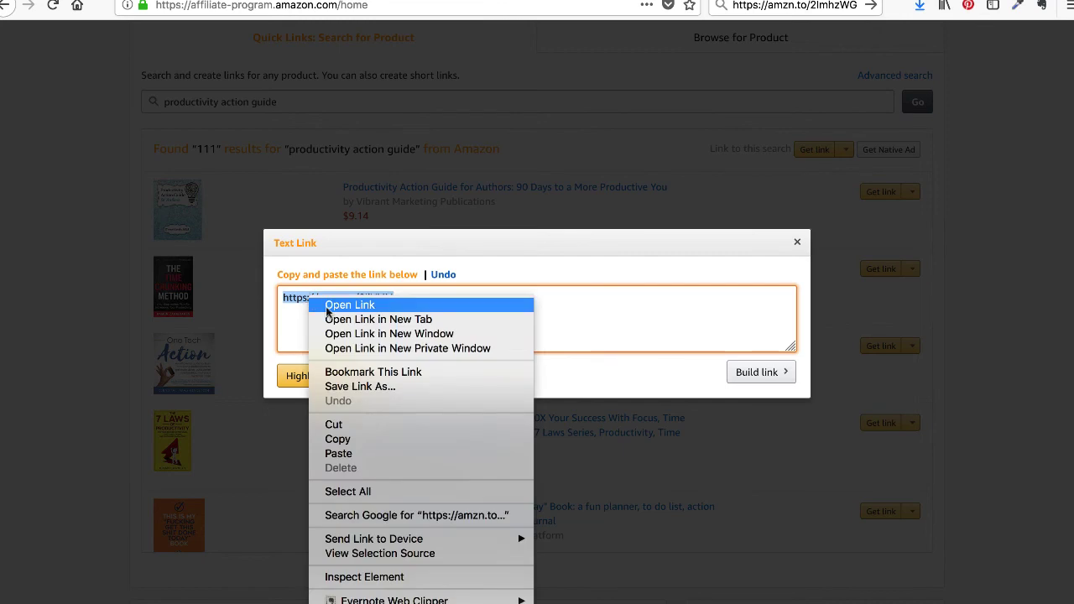
pyautogui.click(341, 443)
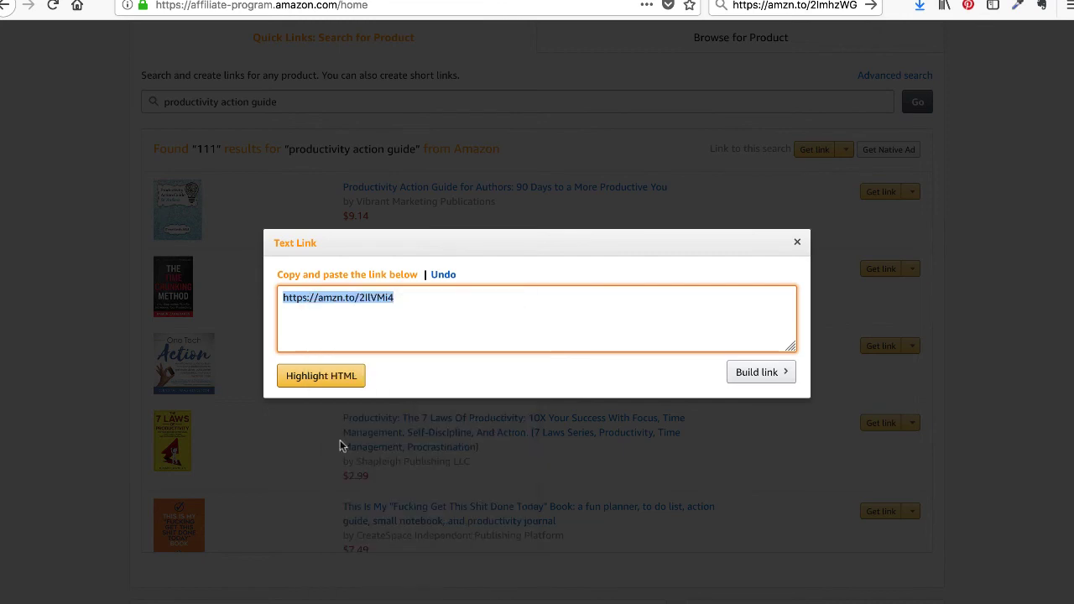
# Return to the saved Pinterest pin, replace its Website address with the copied amzn.to affiliate link, and save the pin.
pyautogui.click(266, 2)
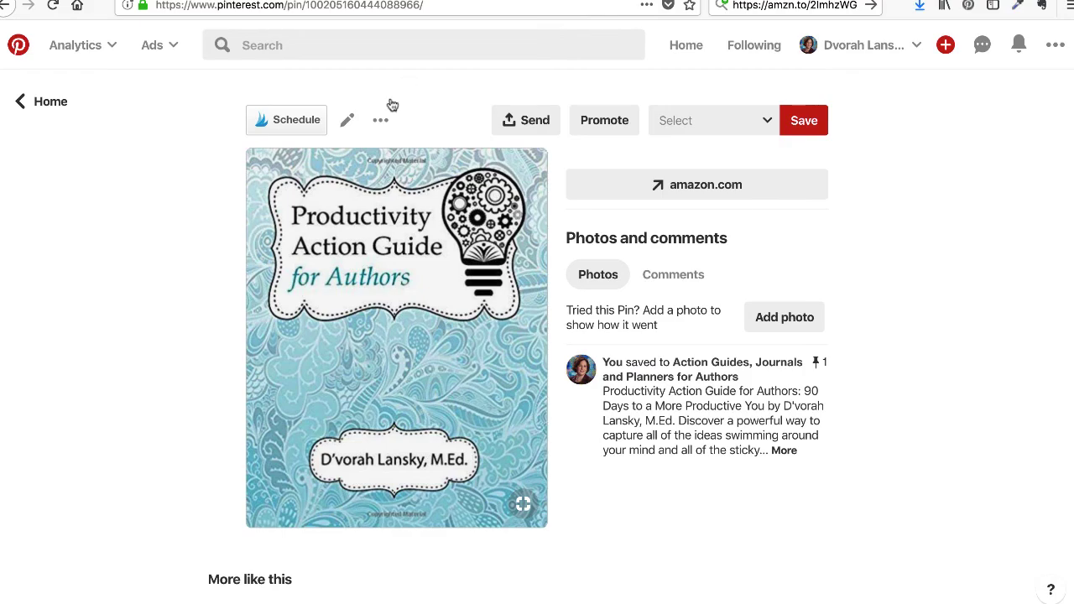
pyautogui.click(347, 120)
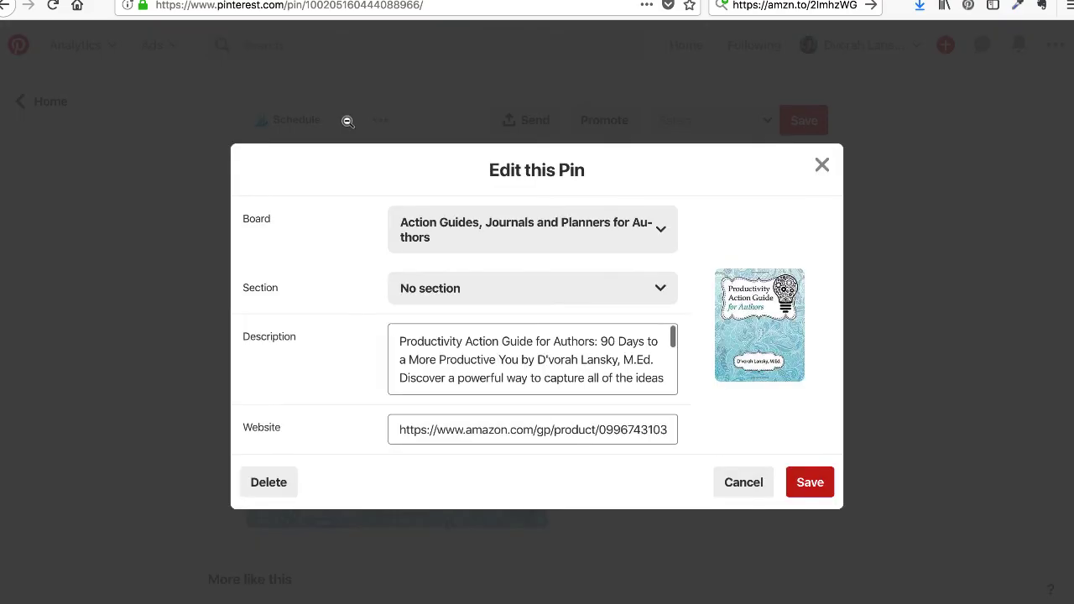
pyautogui.click(639, 426)
pyautogui.press('super+BackSpace')
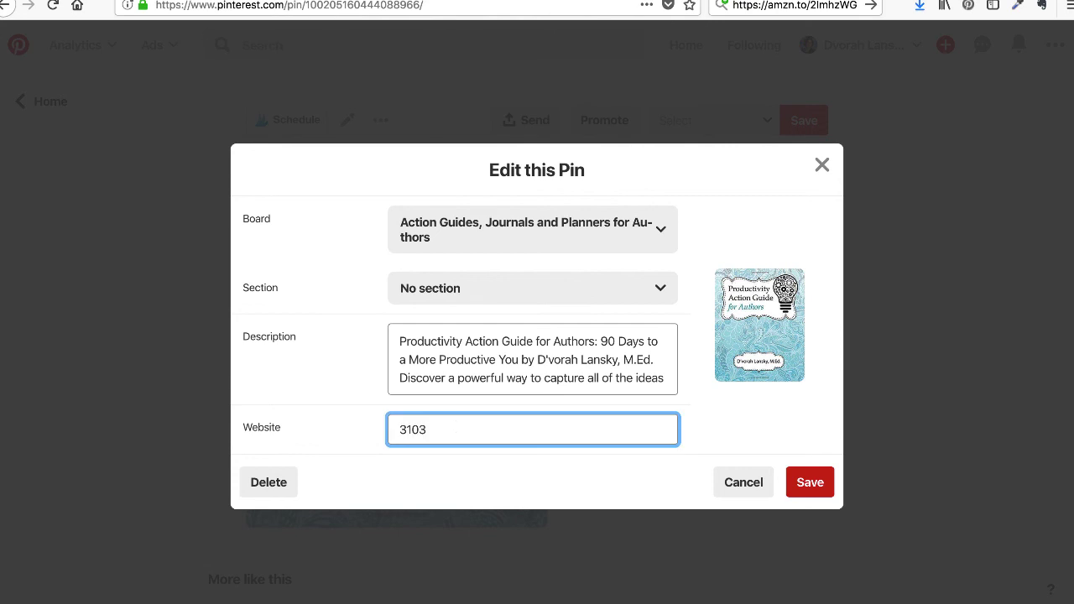
pyautogui.press('Delete')
pyautogui.press('Delete')
pyautogui.press('Delete')
pyautogui.press('Delete')
pyautogui.rightClick(415, 428)
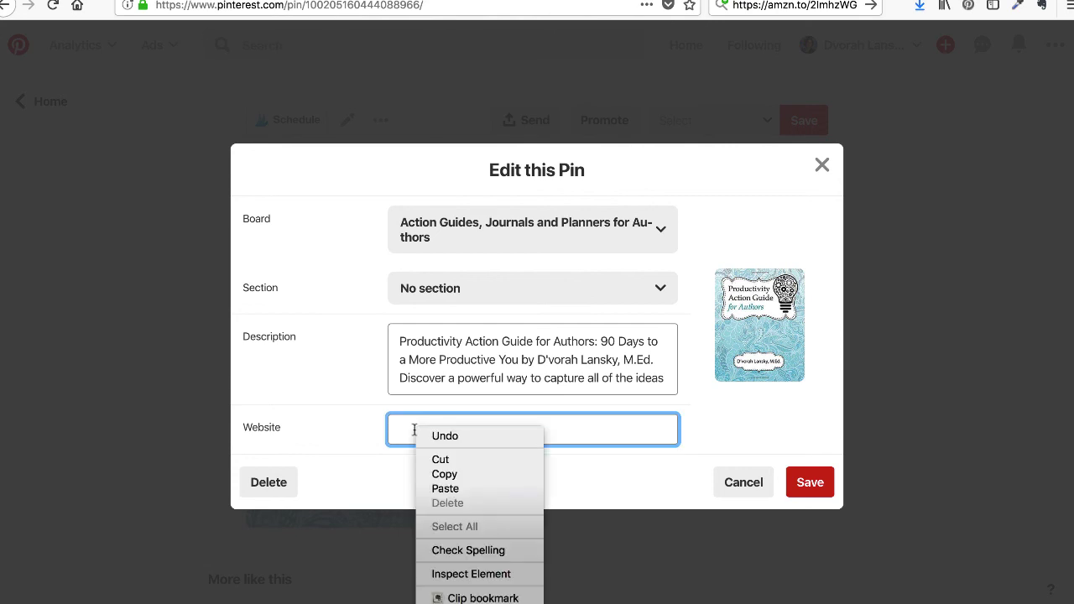
pyautogui.click(444, 488)
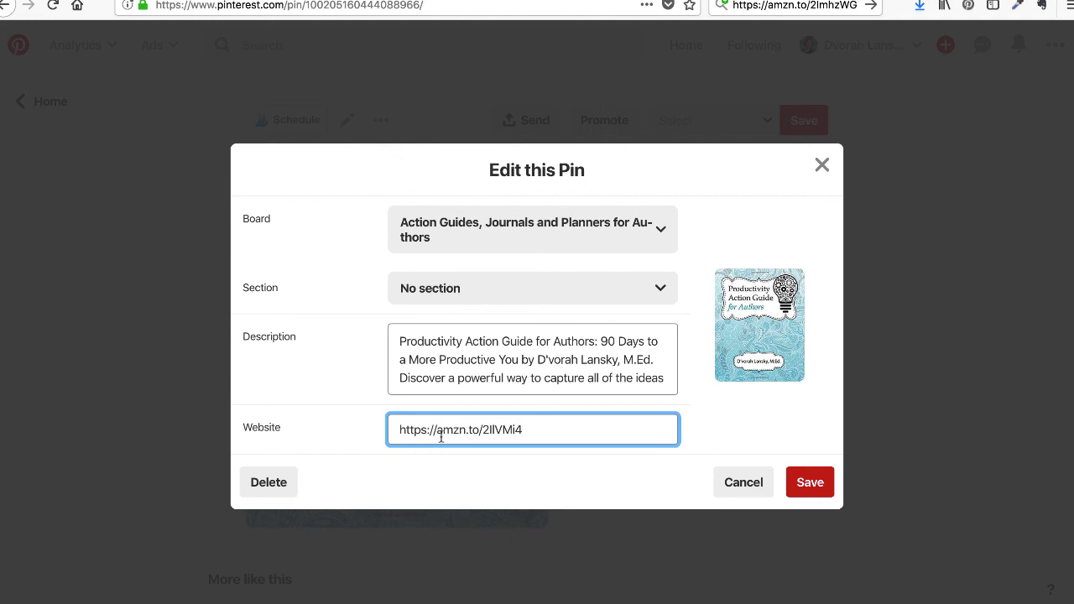
pyautogui.click(810, 487)
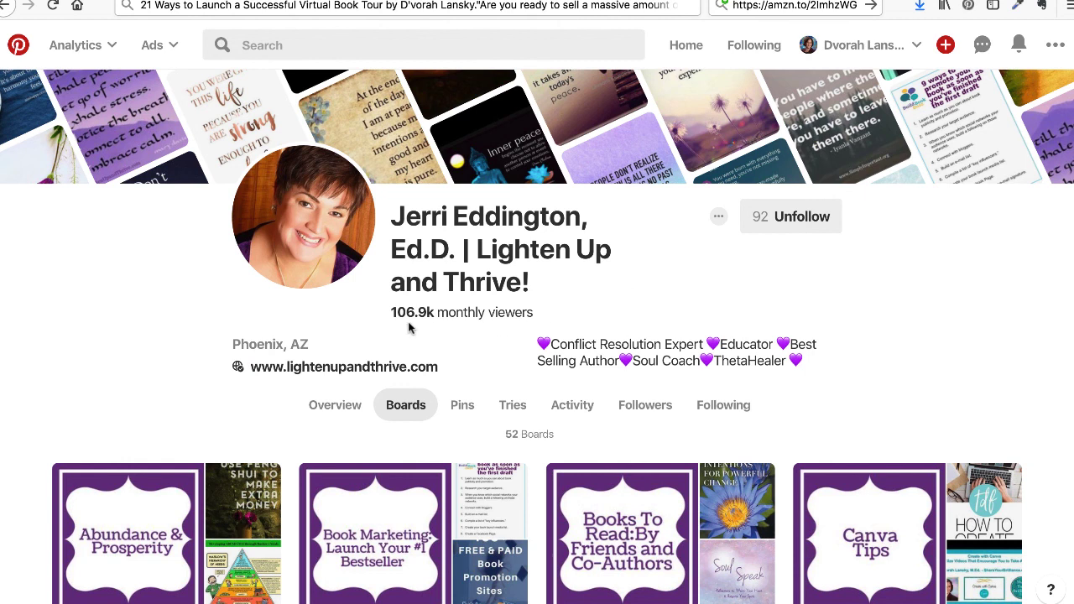
# Examine the monthly viewer figure and the branded board covers on the Lighten Up and Thrive profile.
pyautogui.moveTo(392, 312); pyautogui.dragTo(535, 314)
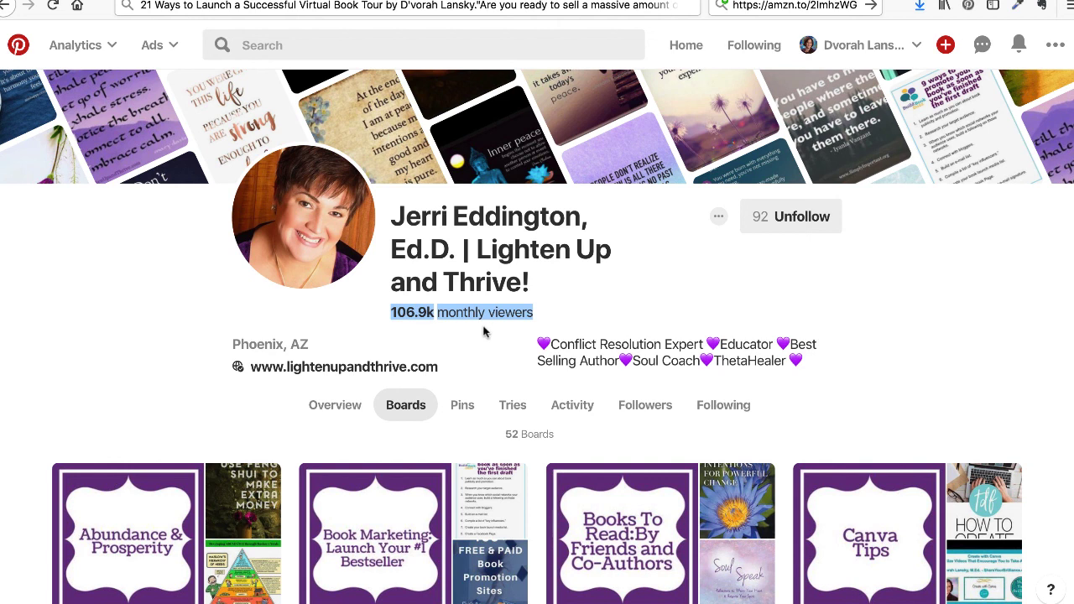
pyautogui.click(567, 313)
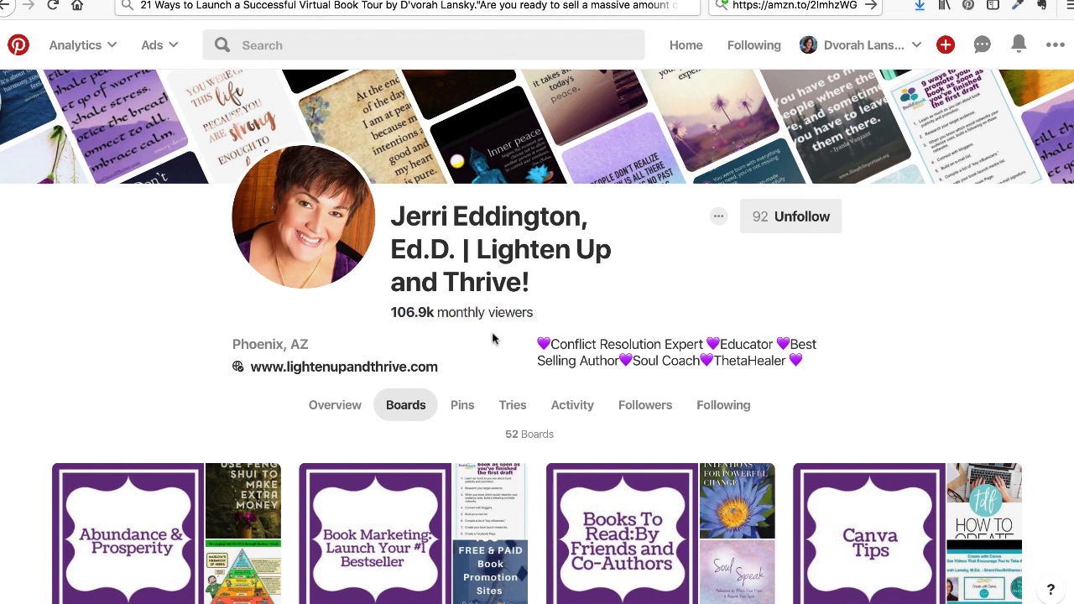
pyautogui.scroll(-1, 492, 338)
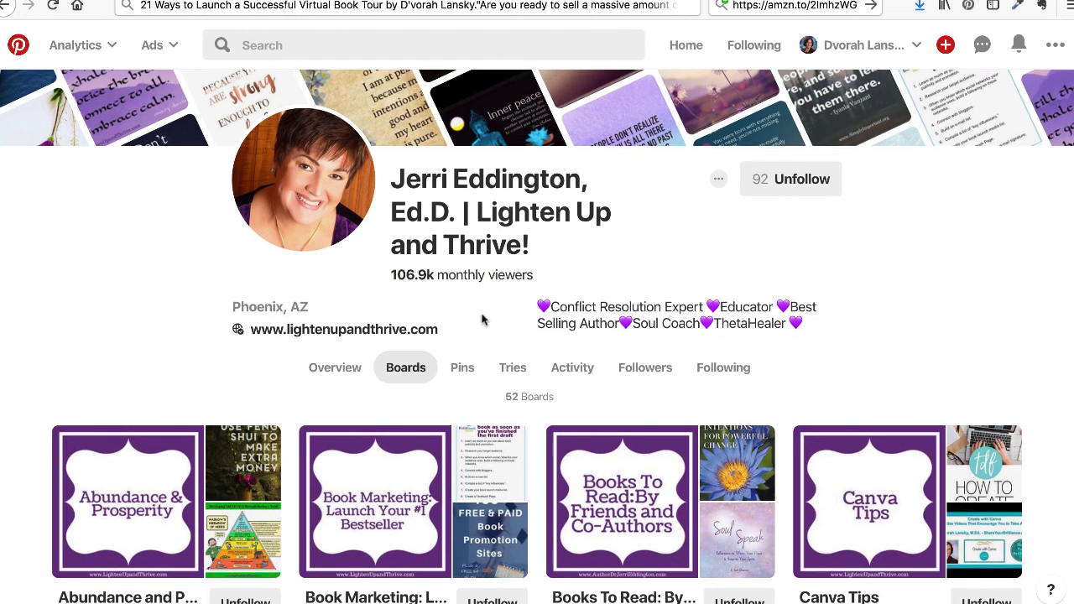
pyautogui.scroll(-4, 483, 332)
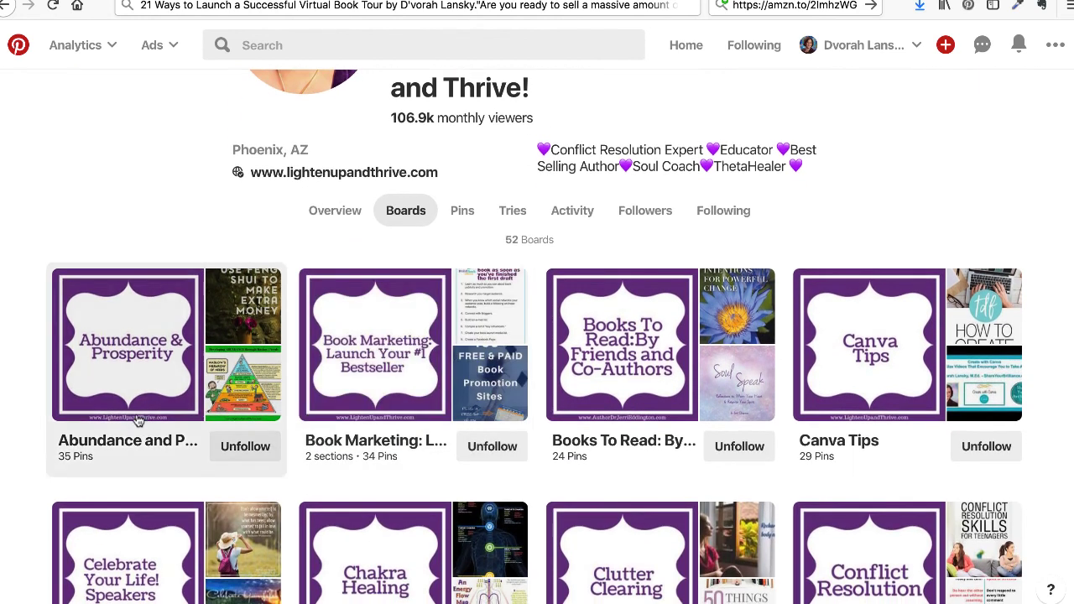
pyautogui.scroll(-5, 27, 487)
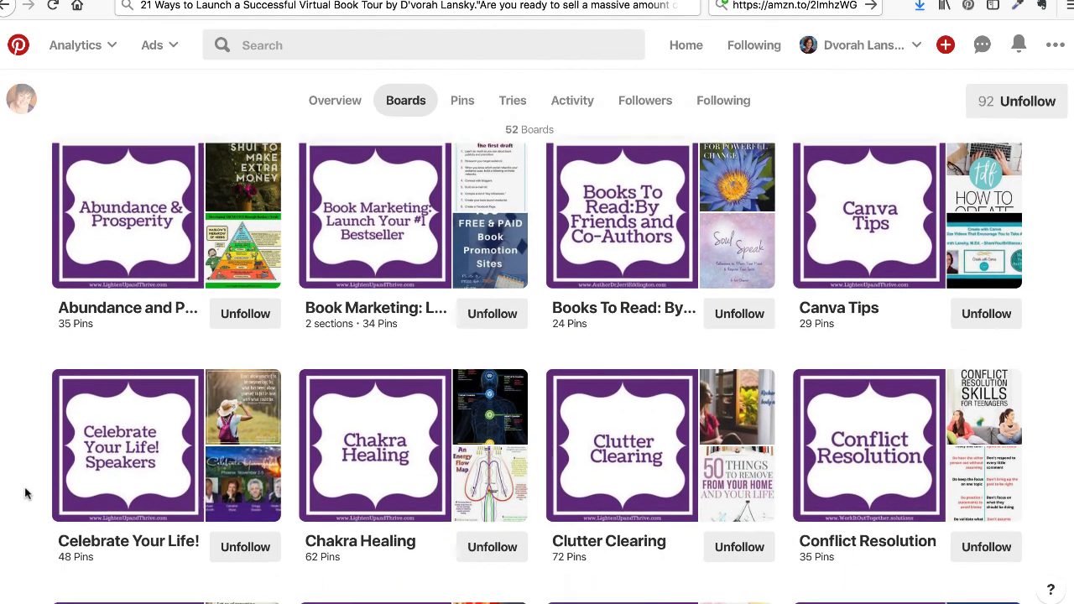
pyautogui.scroll(3, 25, 494)
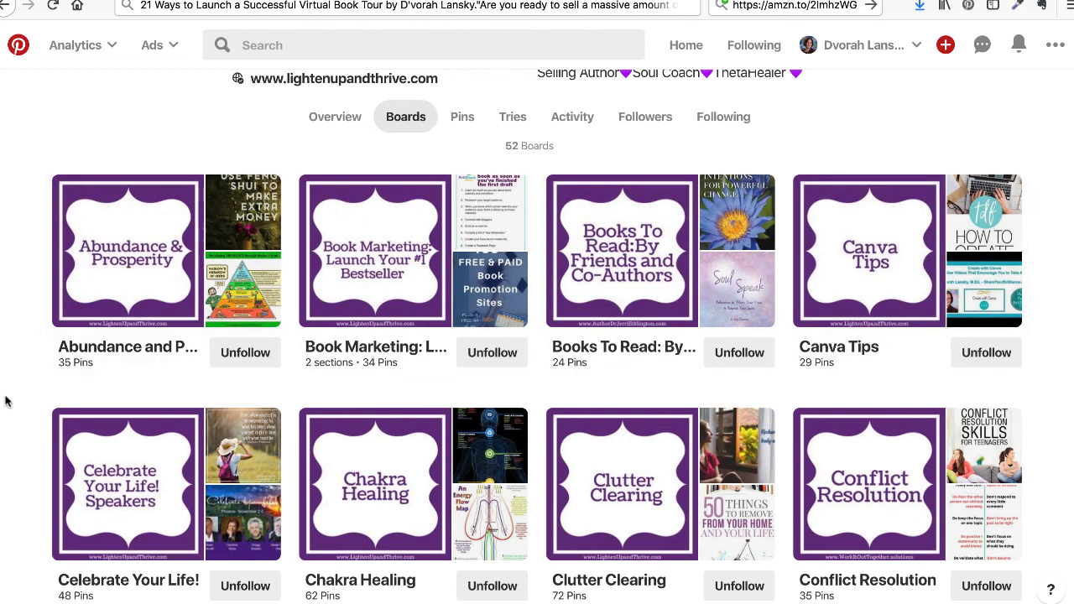
# Open the Book Marketing: Launch Your #1 Bestseller board and look through its description, sections, and pins.
pyautogui.click(376, 253)
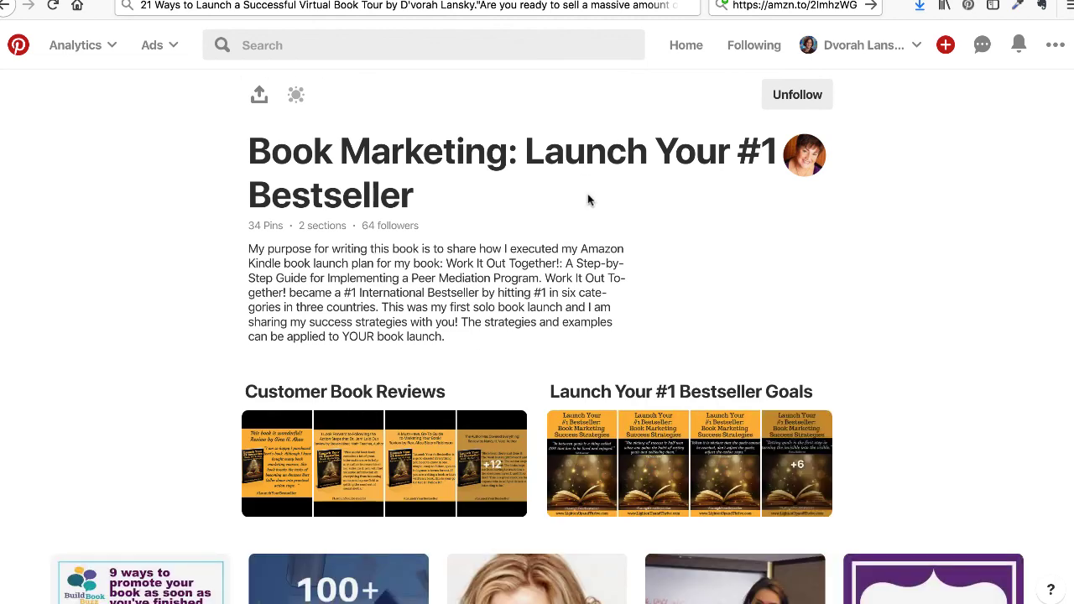
pyautogui.scroll(-3, 588, 199)
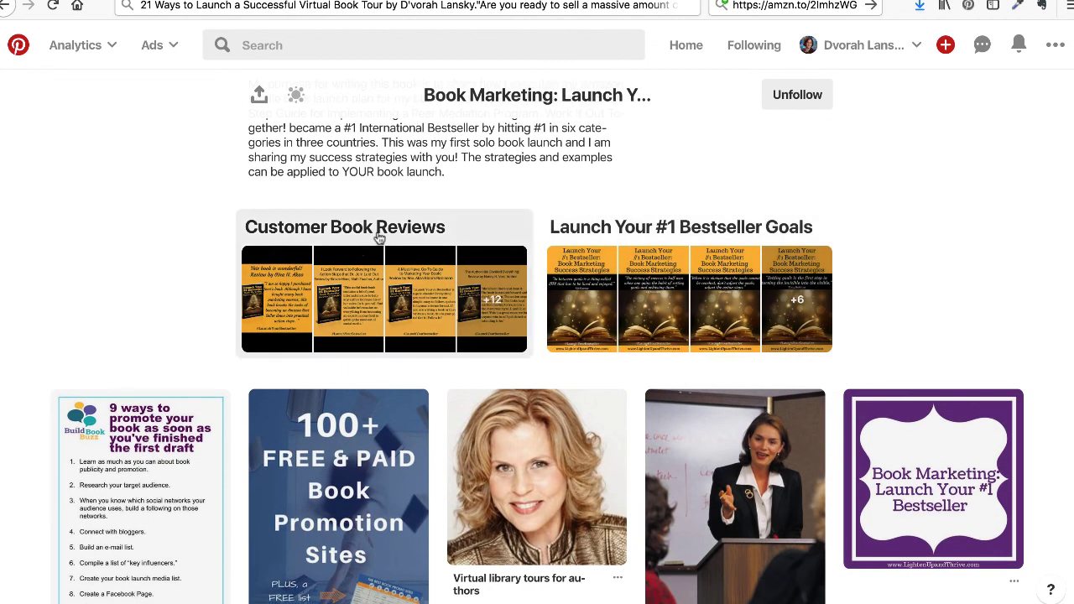
pyautogui.scroll(-1, 485, 326)
pyautogui.scroll(-3, 485, 326)
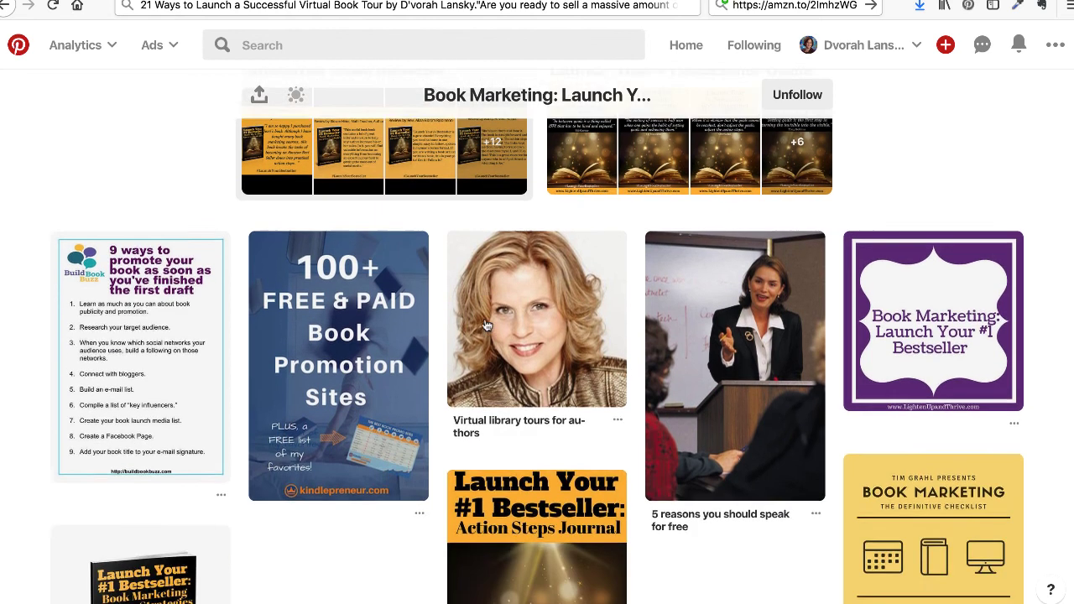